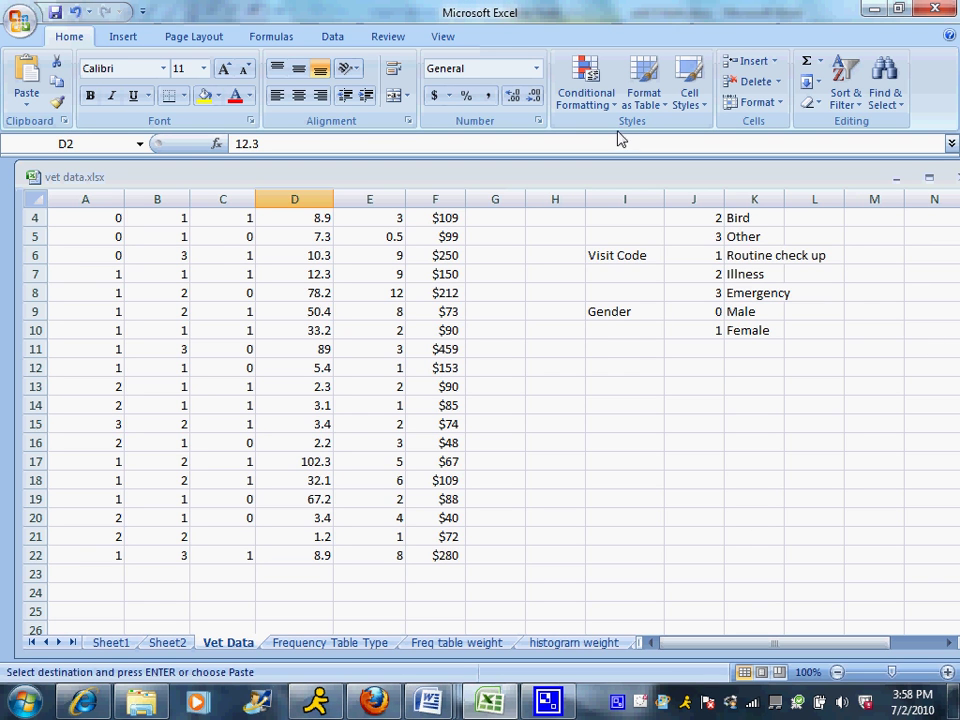
Step: Label cell I12 'x (independent)' and start typing 'y(dependent)' into J12
drag(495, 255, 508, 185)
click(521, 355)
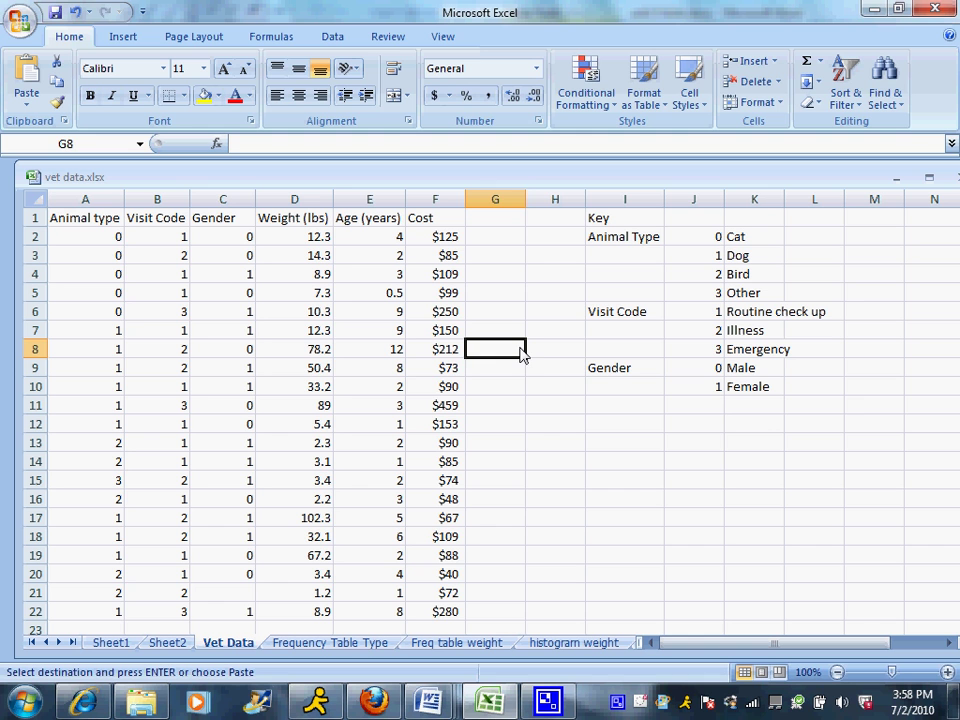
click(604, 425)
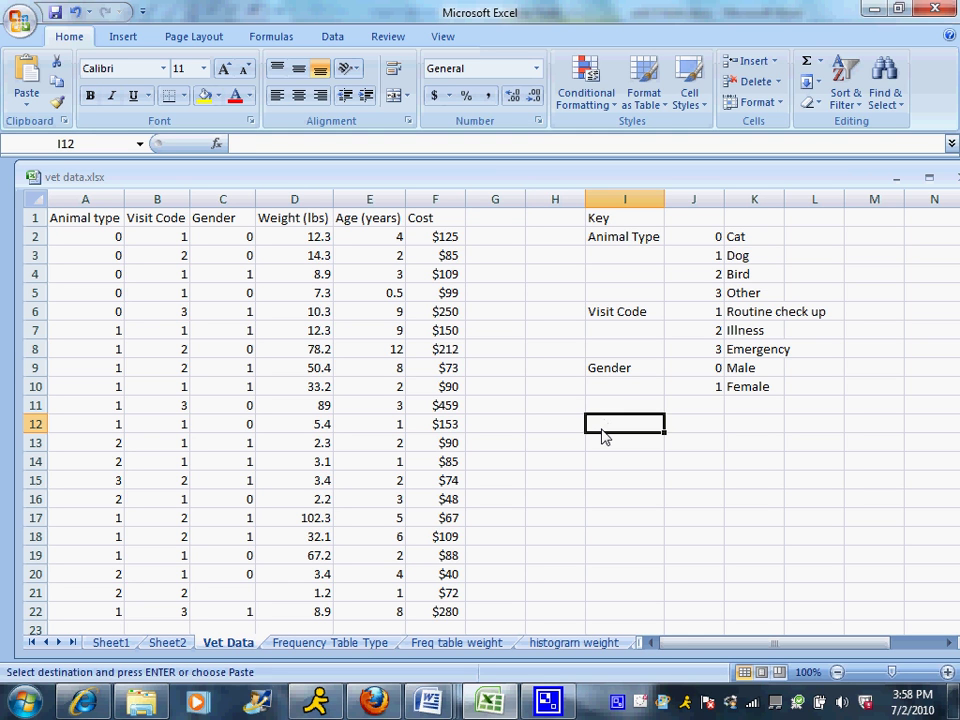
text(x)
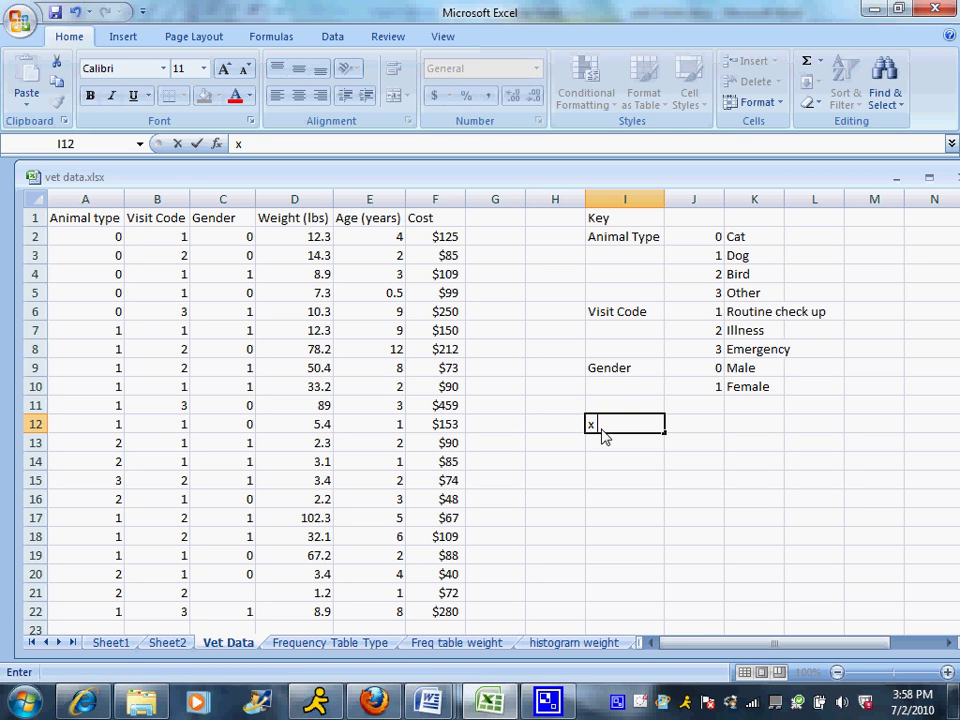
text( (indep)
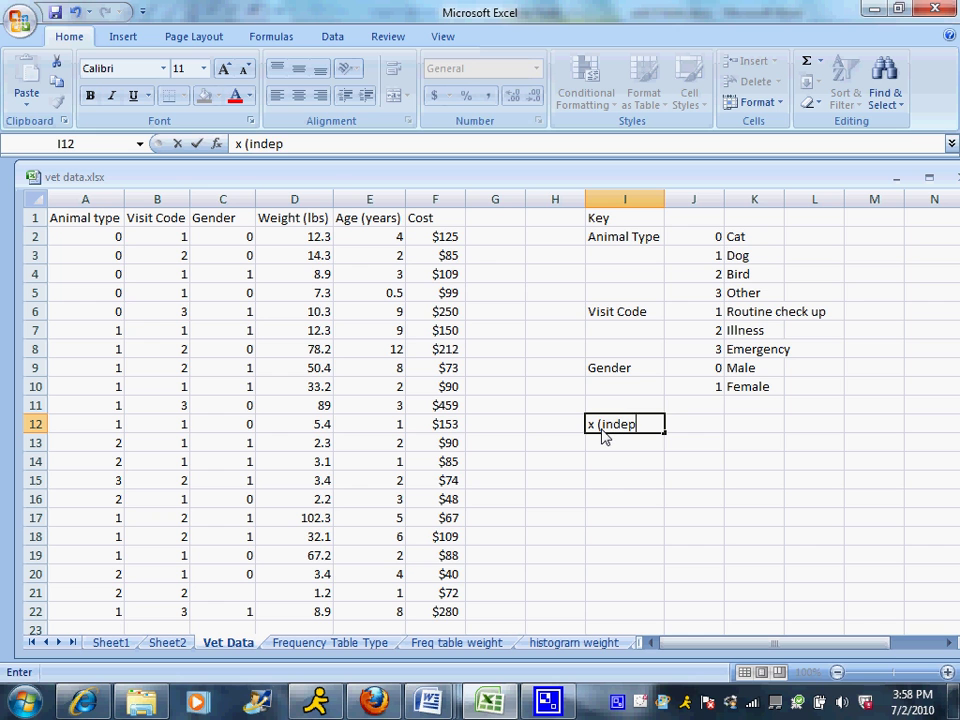
text(endet)
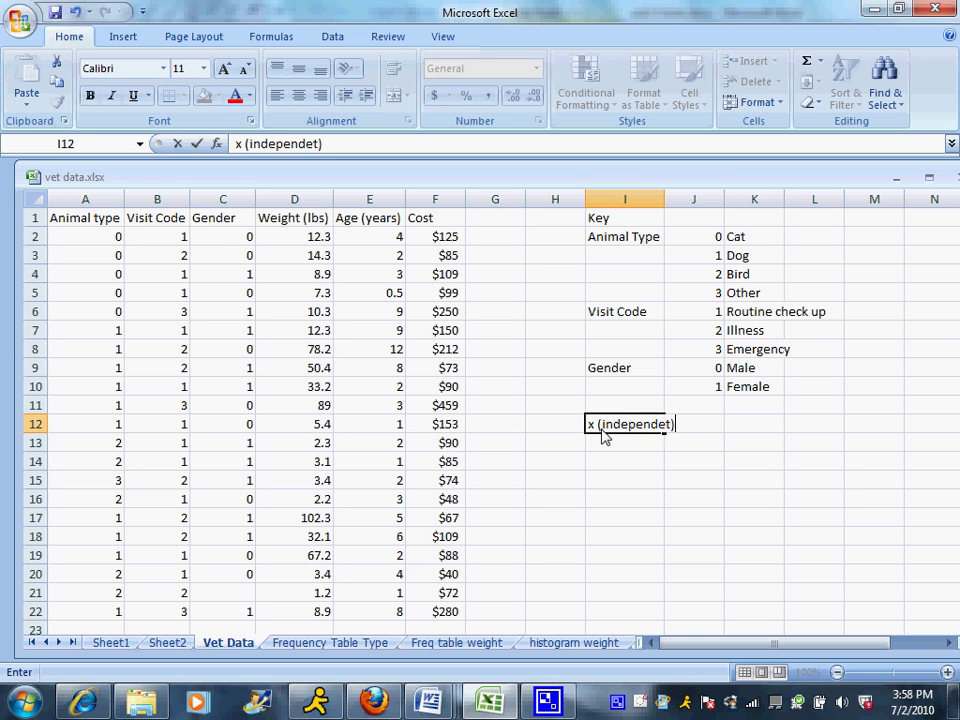
key(Tab)
text(y()
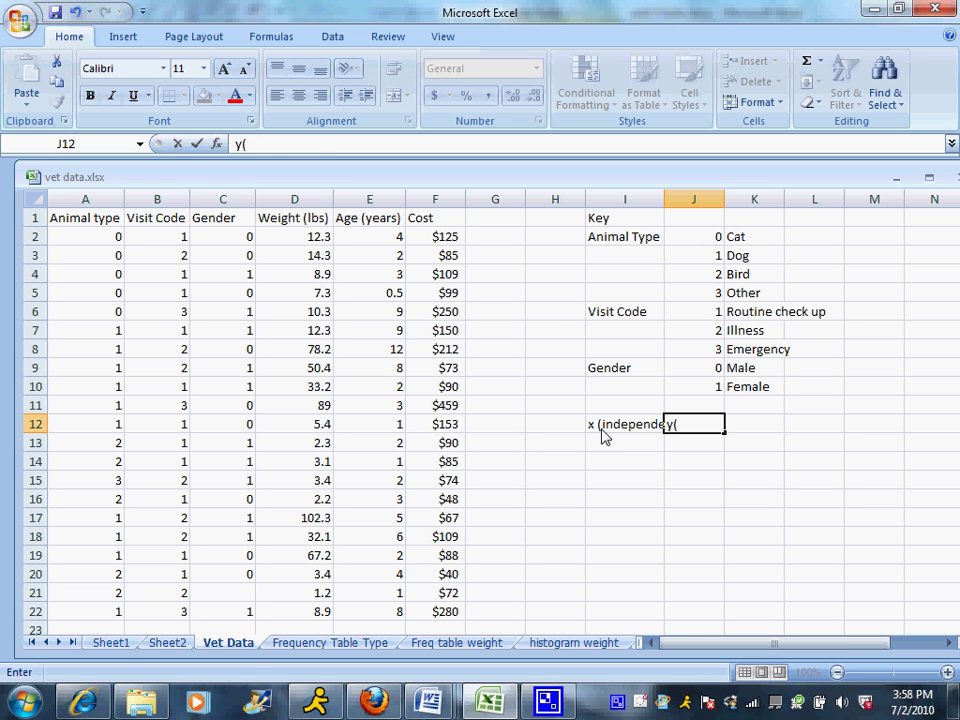
text(dependent)
Step: Finish the J12 label and copy the Weight (lbs) column into I13
key(Return)
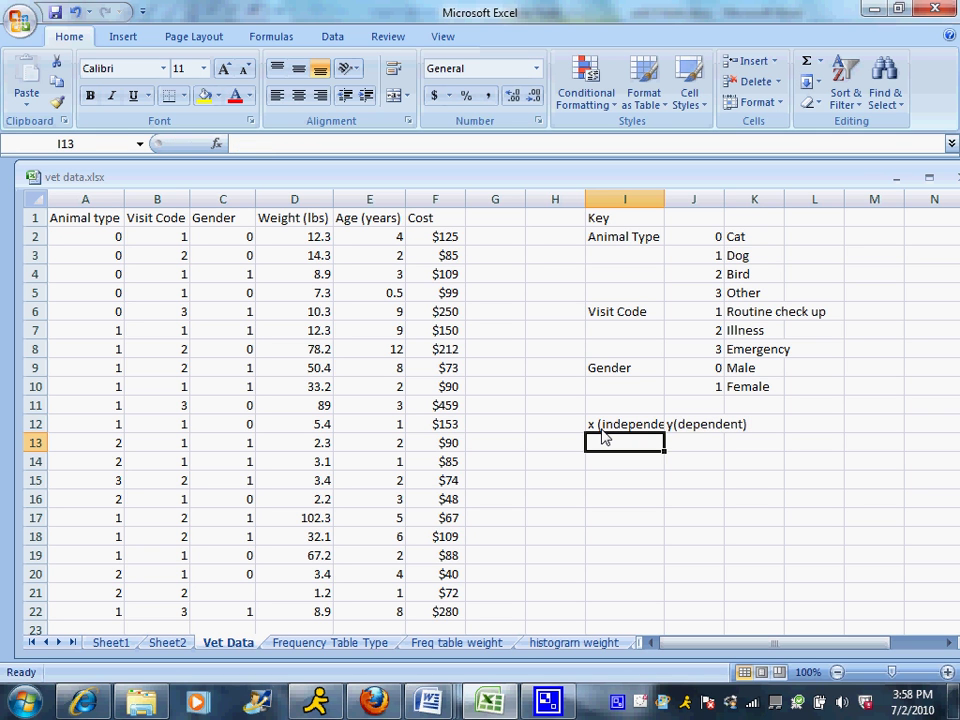
drag(313, 222, 286, 615)
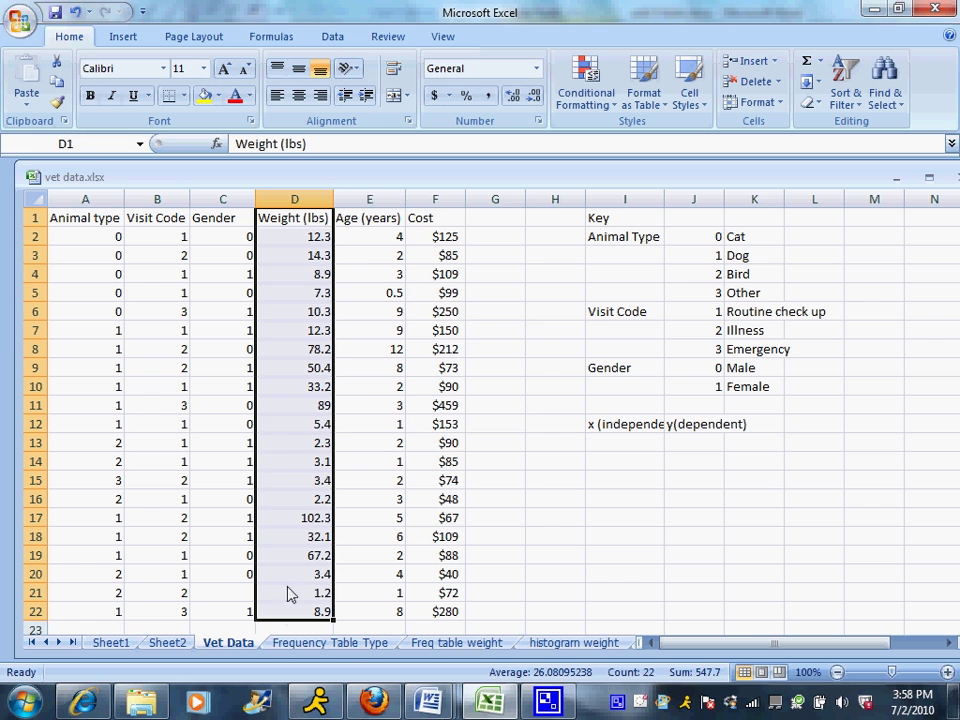
right_click(300, 494)
click(371, 229)
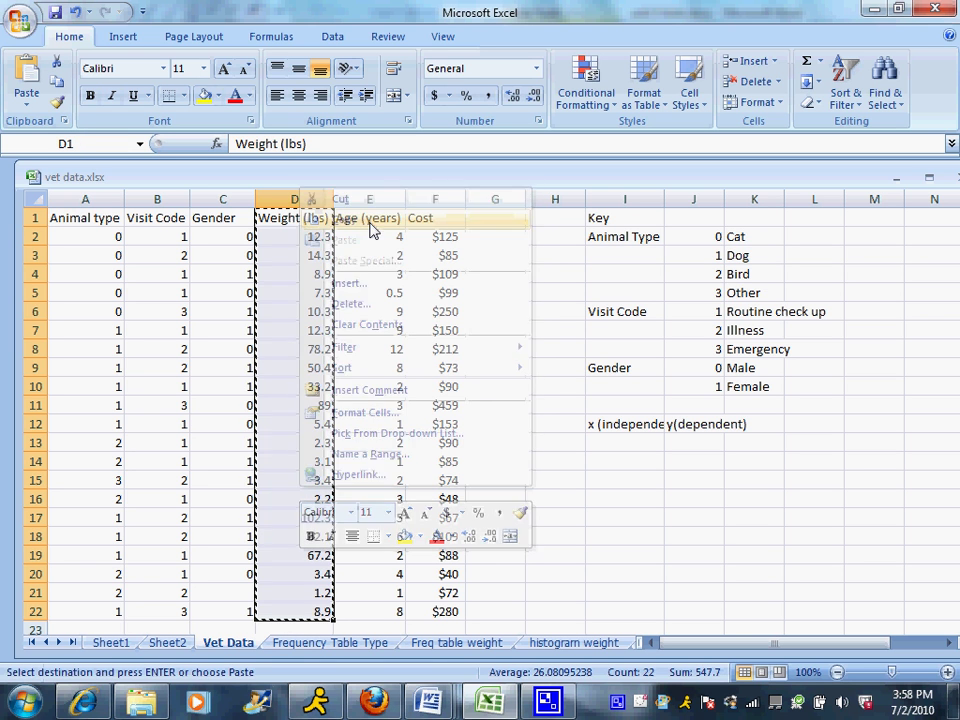
right_click(620, 449)
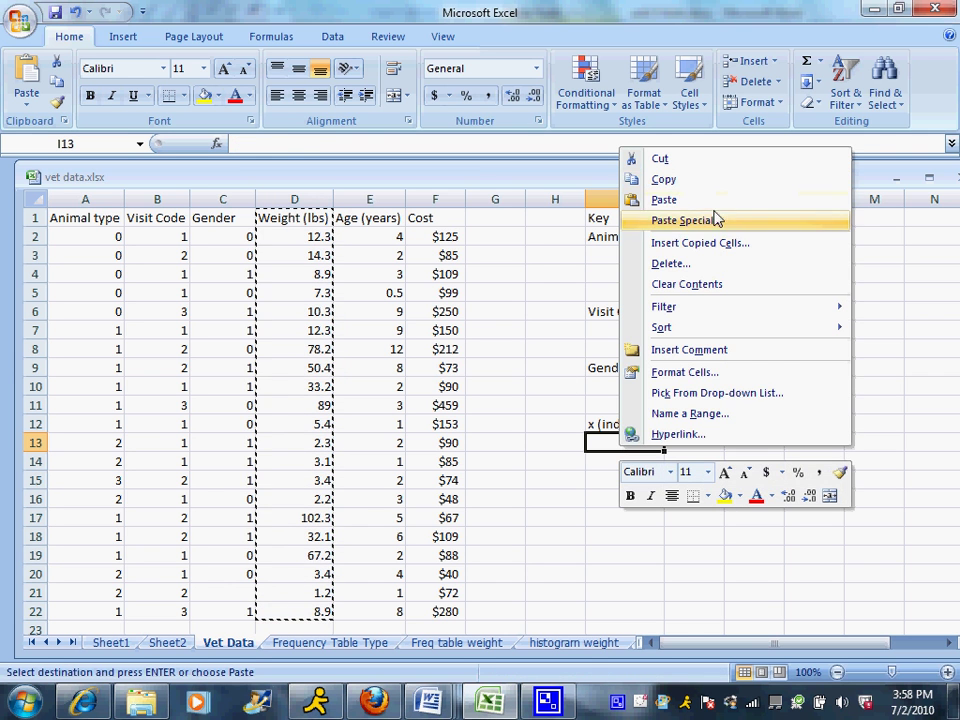
click(717, 201)
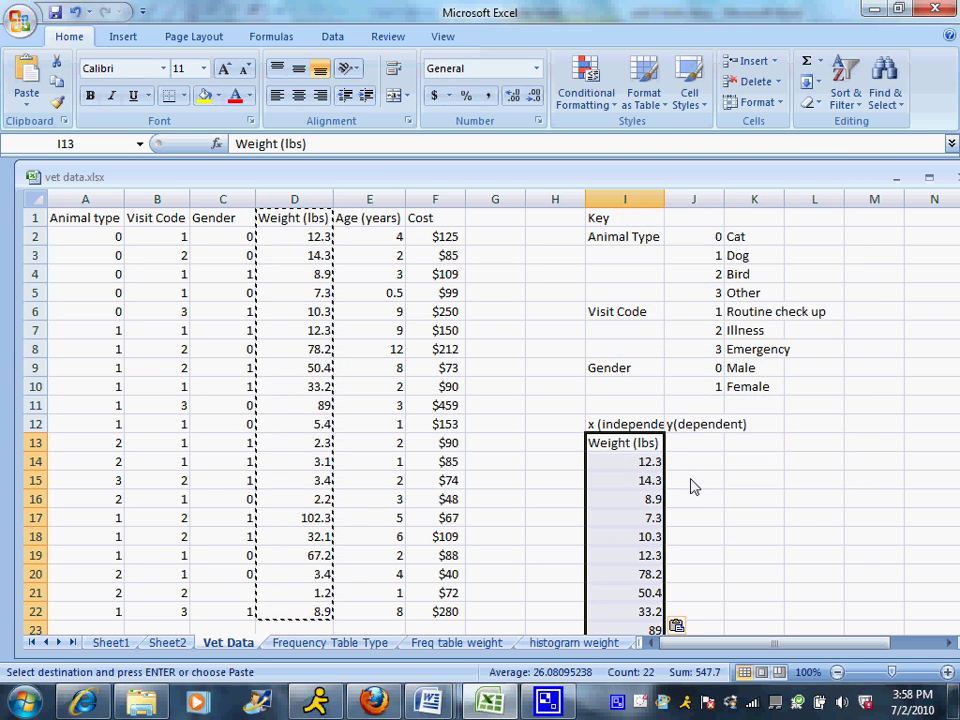
Step: Copy the Cost column into J13, beside the weight values
drag(436, 224, 436, 617)
right_click(440, 492)
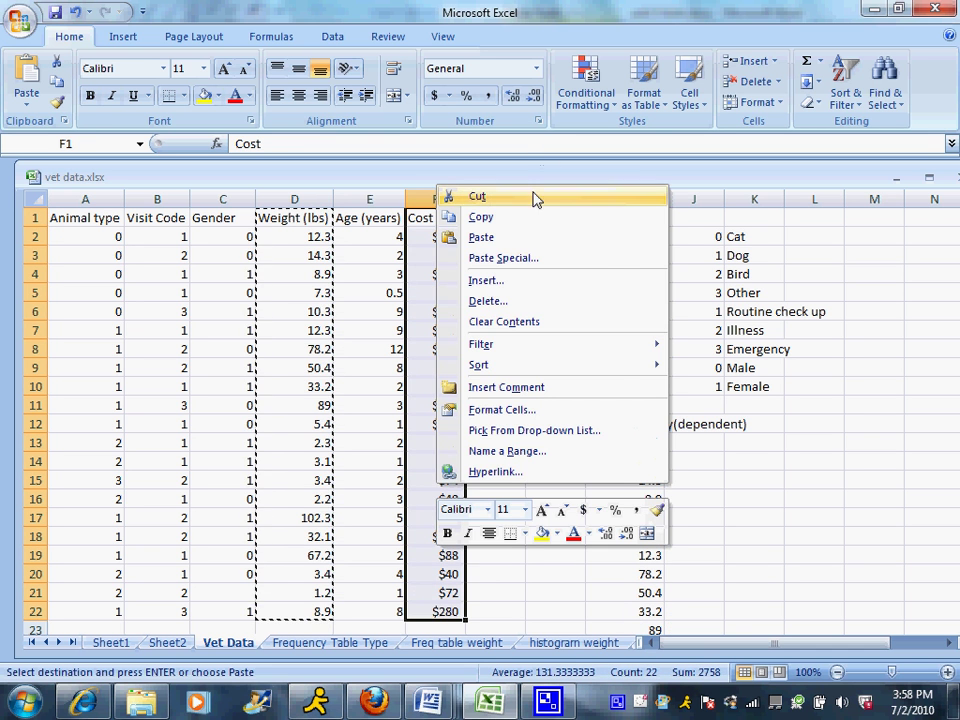
click(533, 221)
click(700, 443)
right_click(697, 444)
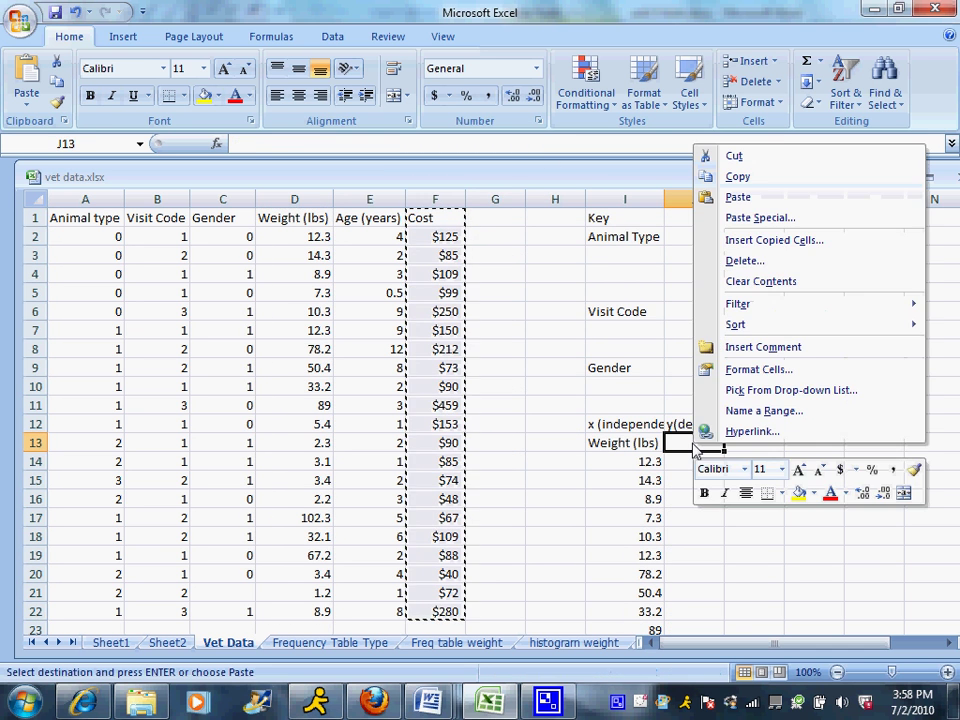
click(772, 199)
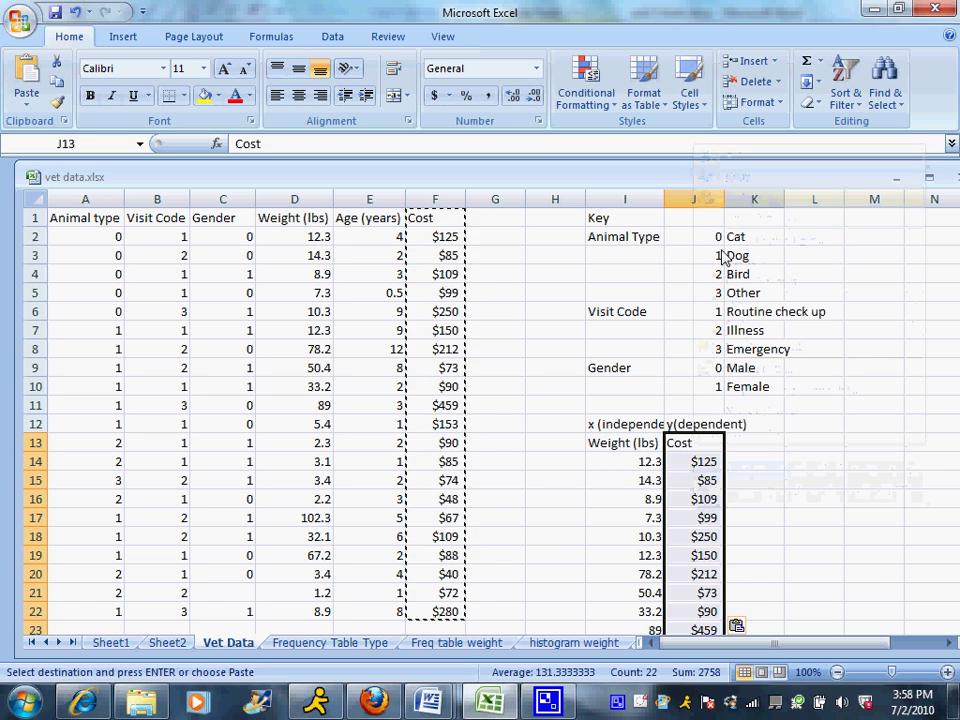
click(567, 593)
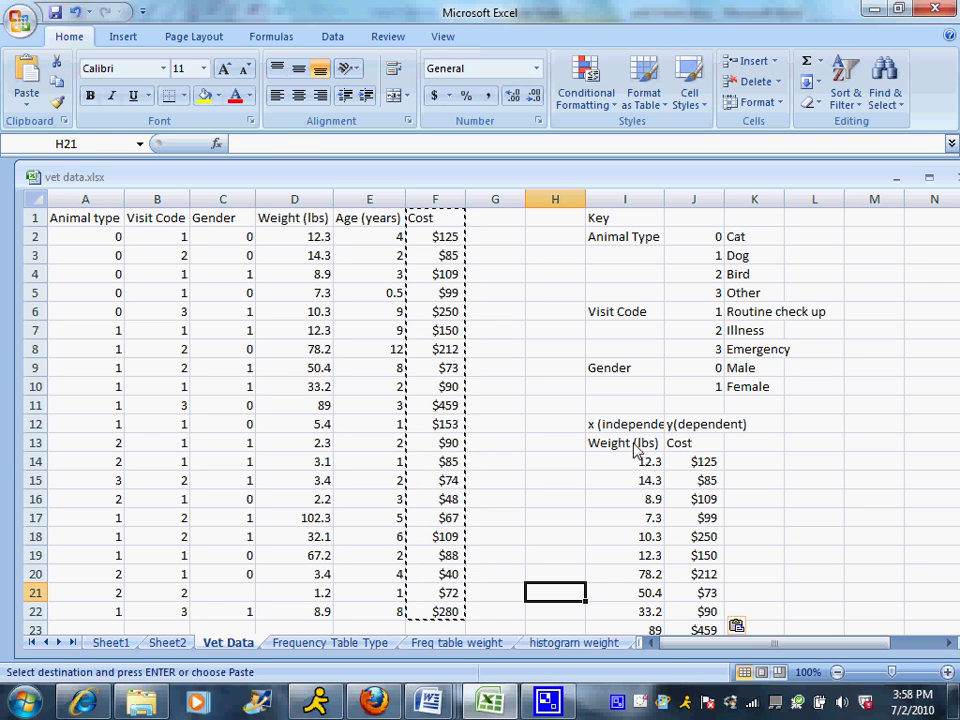
Step: Insert a markers-only scatter chart of the pasted weight and cost data
drag(635, 451, 690, 592)
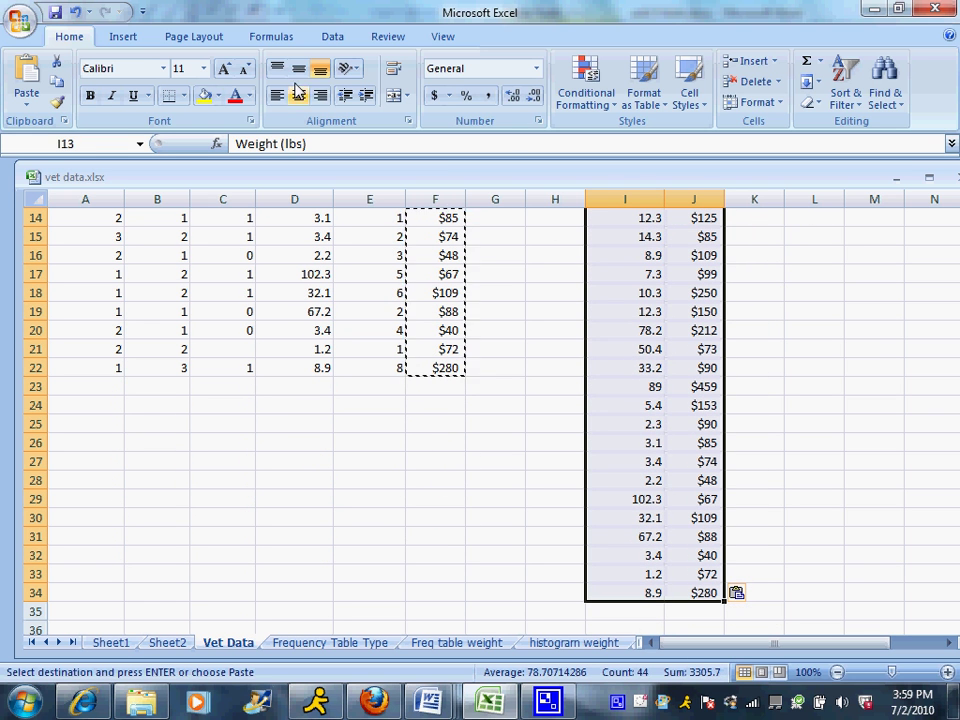
click(124, 37)
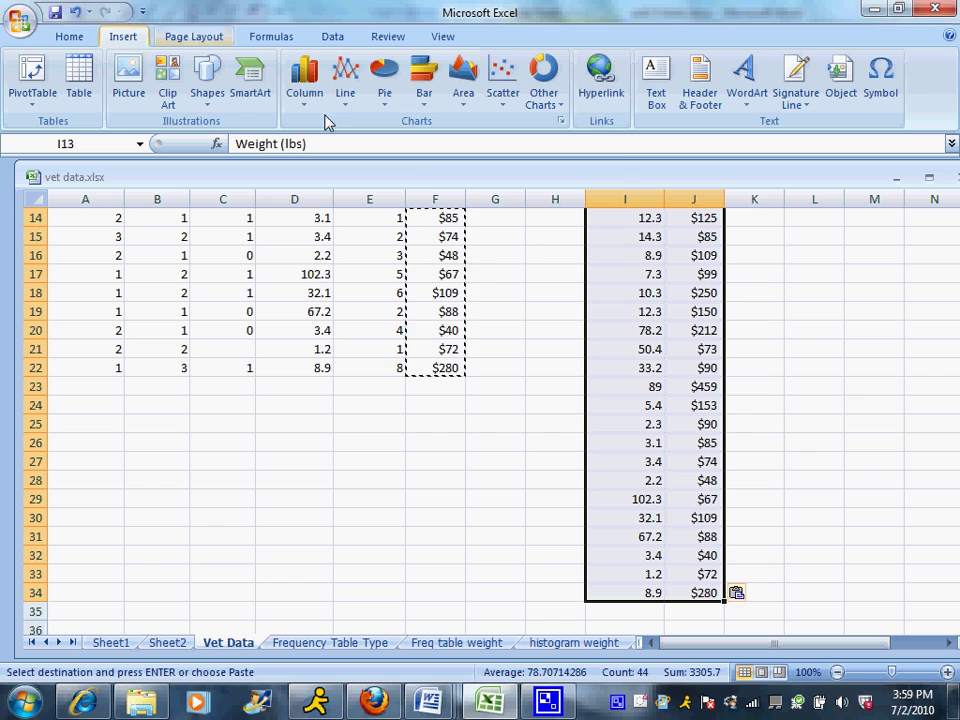
click(506, 76)
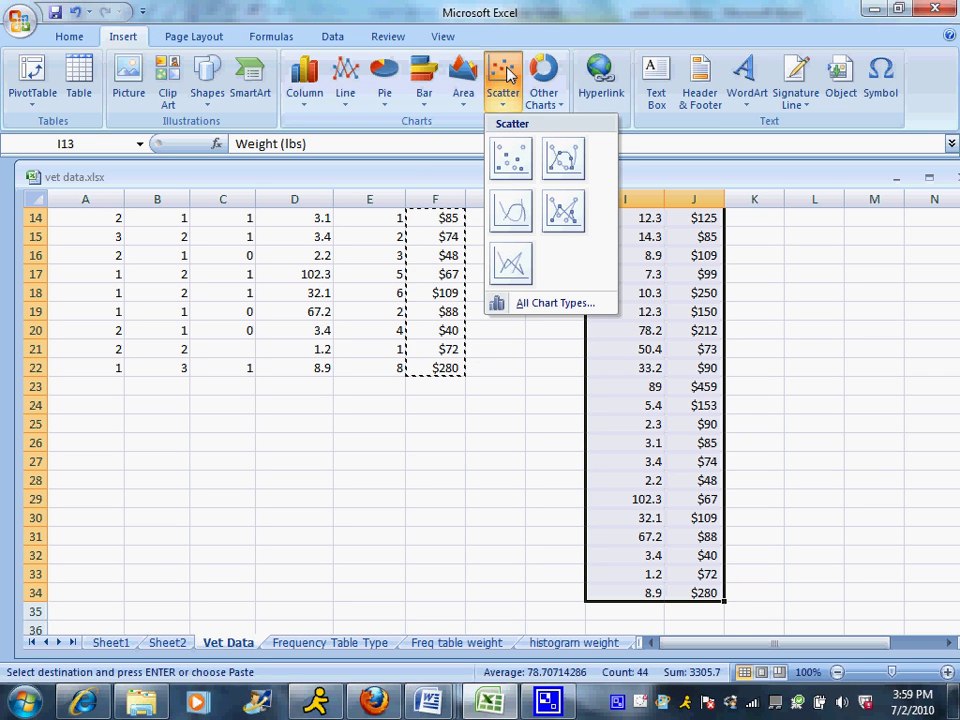
click(510, 166)
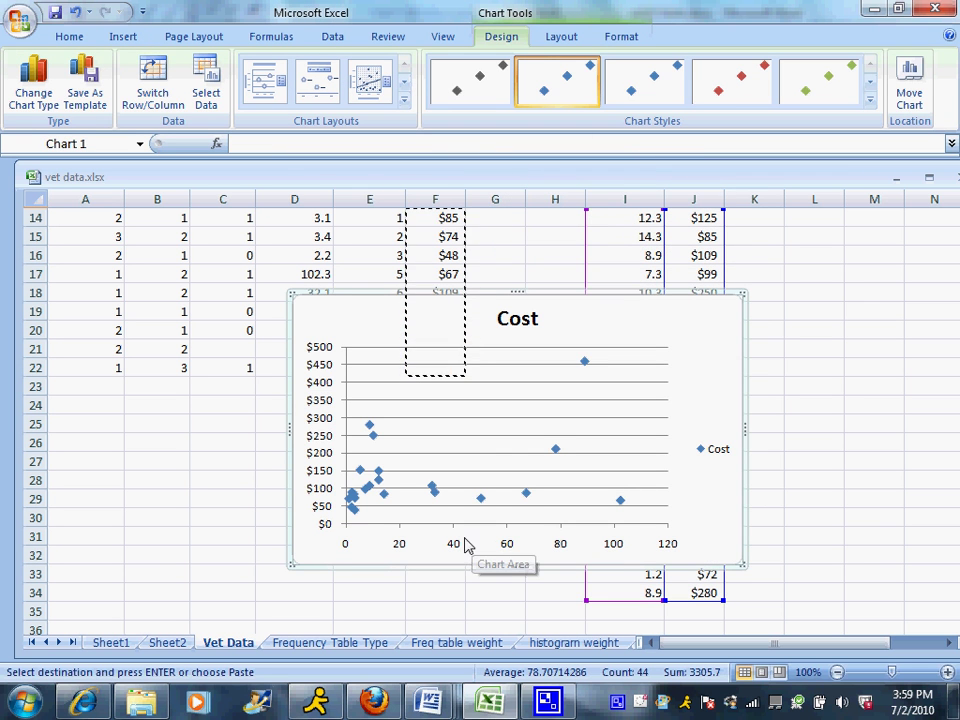
Step: Move the chart up and retitle it 'Cost v weight'
drag(630, 326, 630, 249)
click(535, 251)
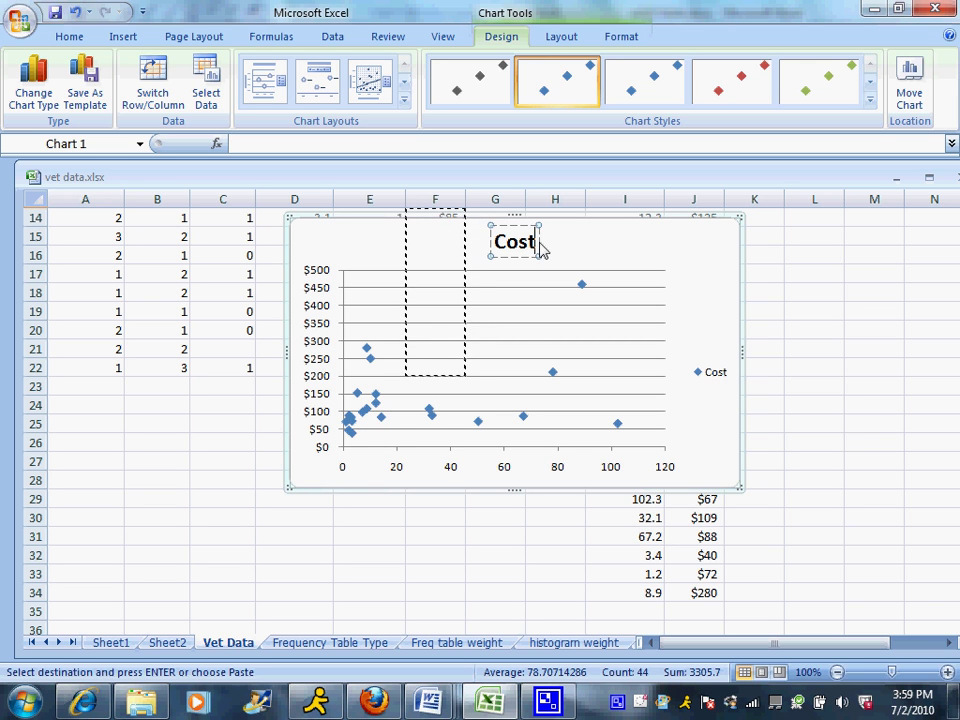
text(v w)
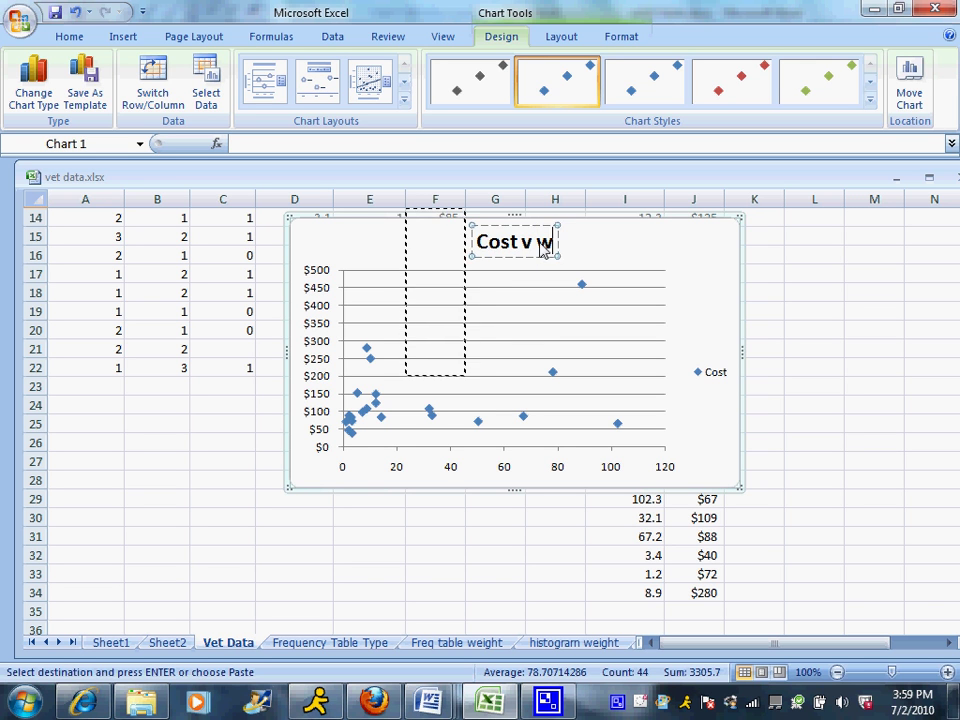
text(eight)
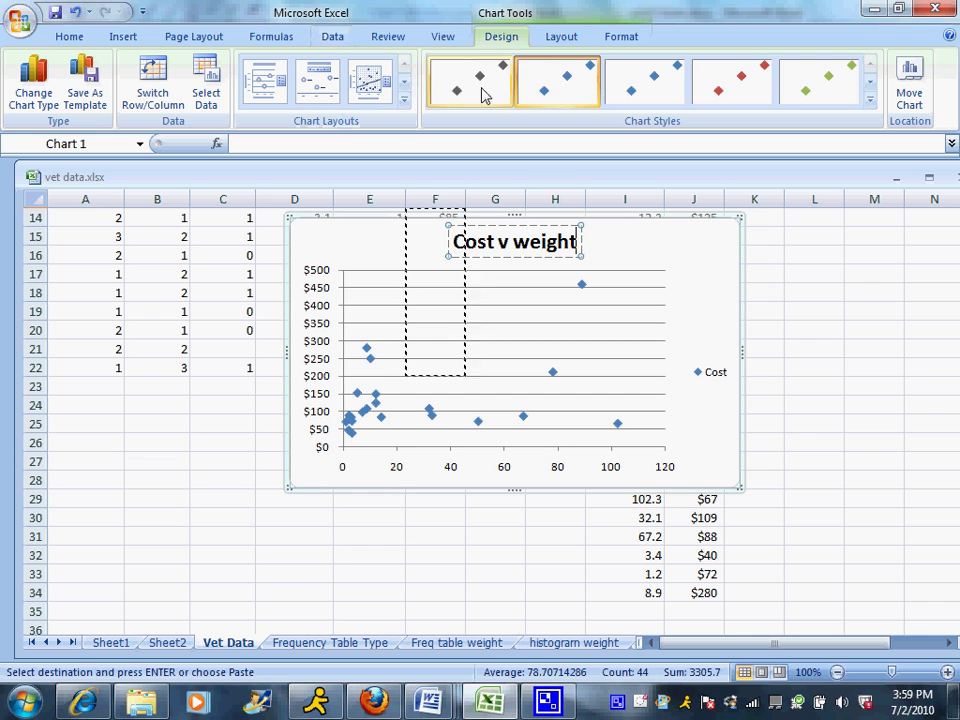
Step: Add the title 'Weight (pounds)' below the chart's horizontal axis
click(563, 37)
drag(615, 229, 767, 252)
click(392, 421)
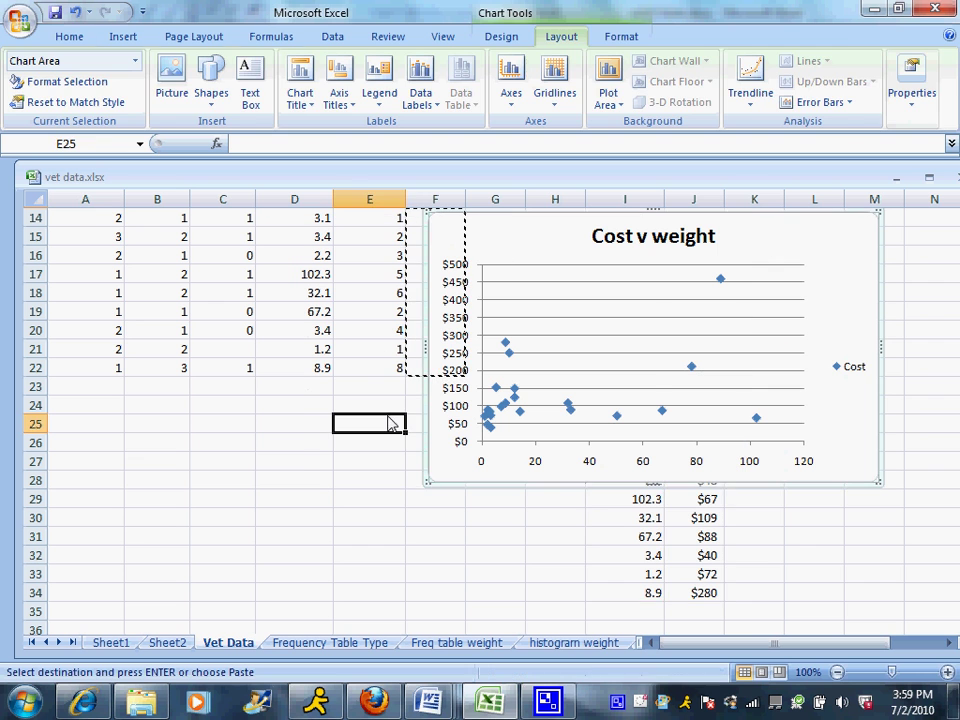
click(624, 351)
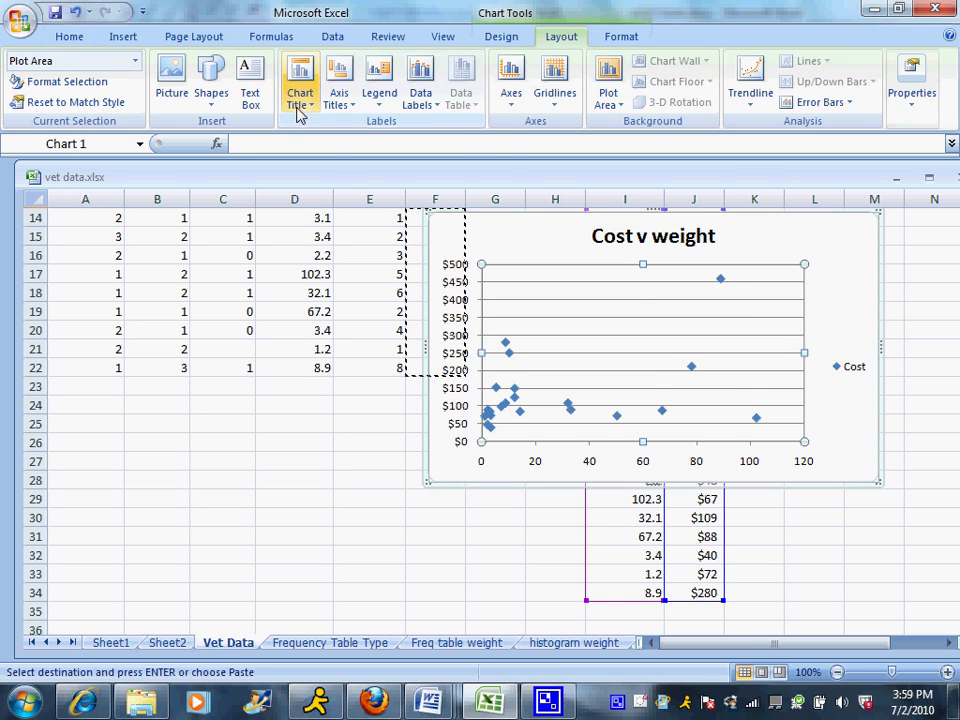
click(338, 100)
mouse_move(349, 130)
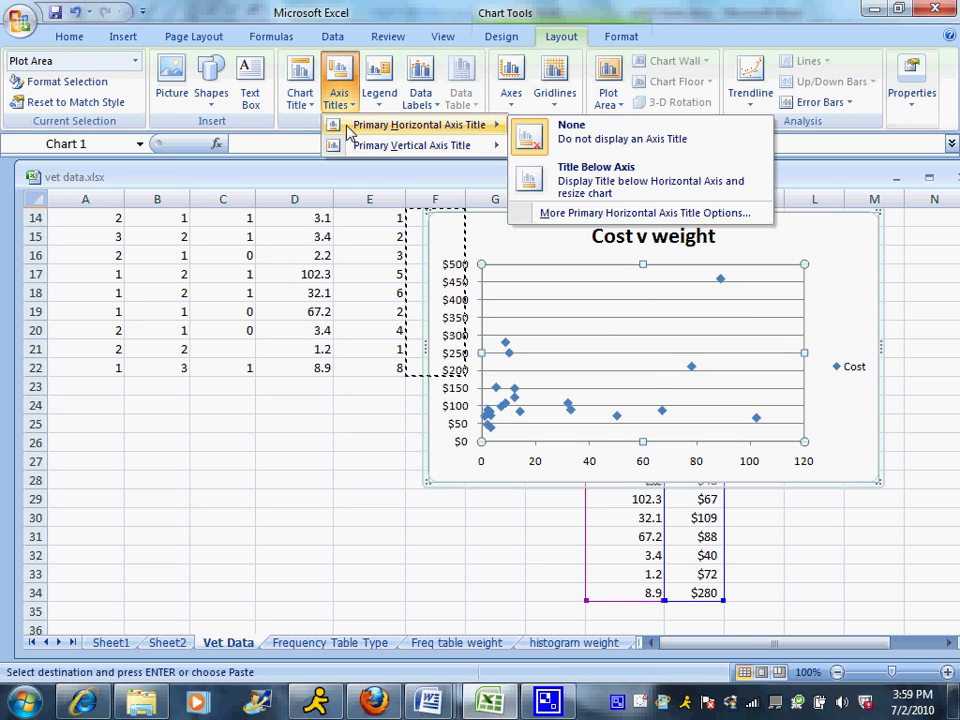
click(578, 186)
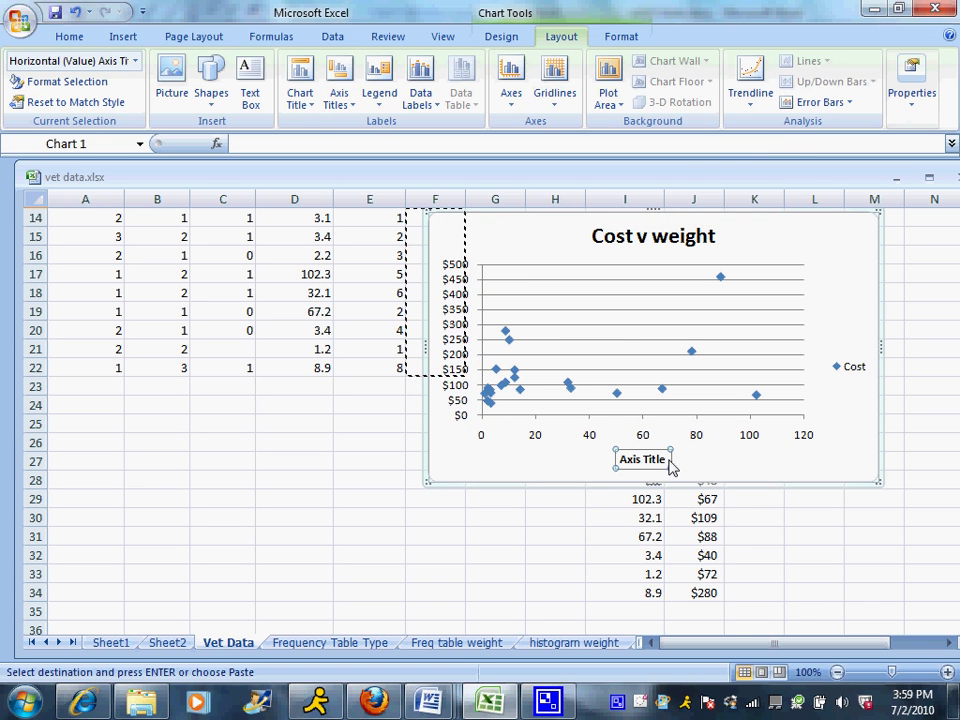
drag(667, 461, 622, 464)
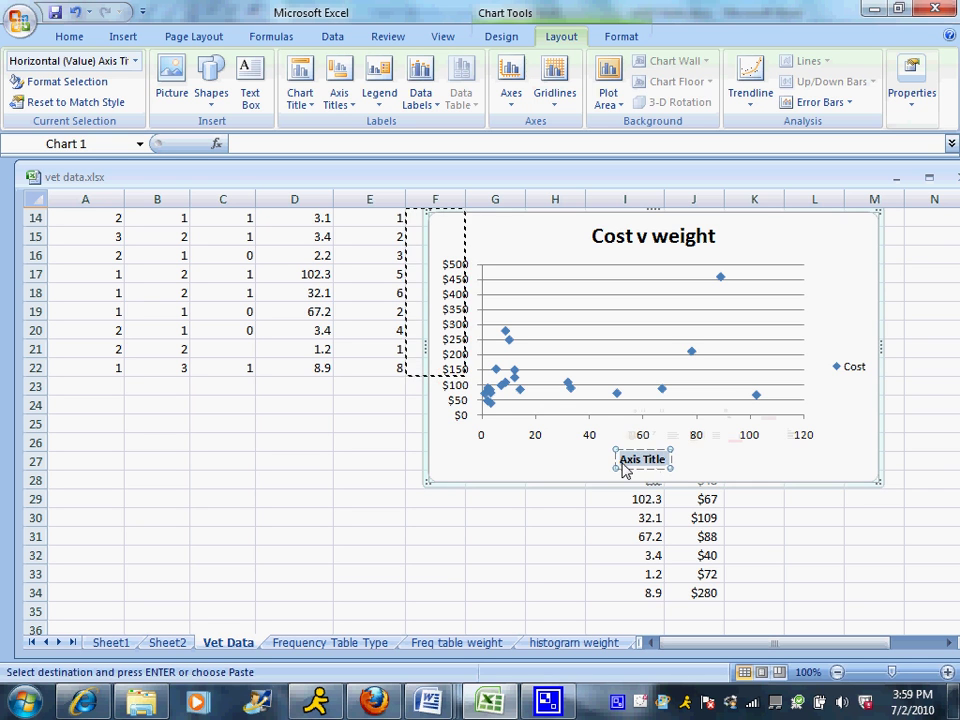
text(Weight)
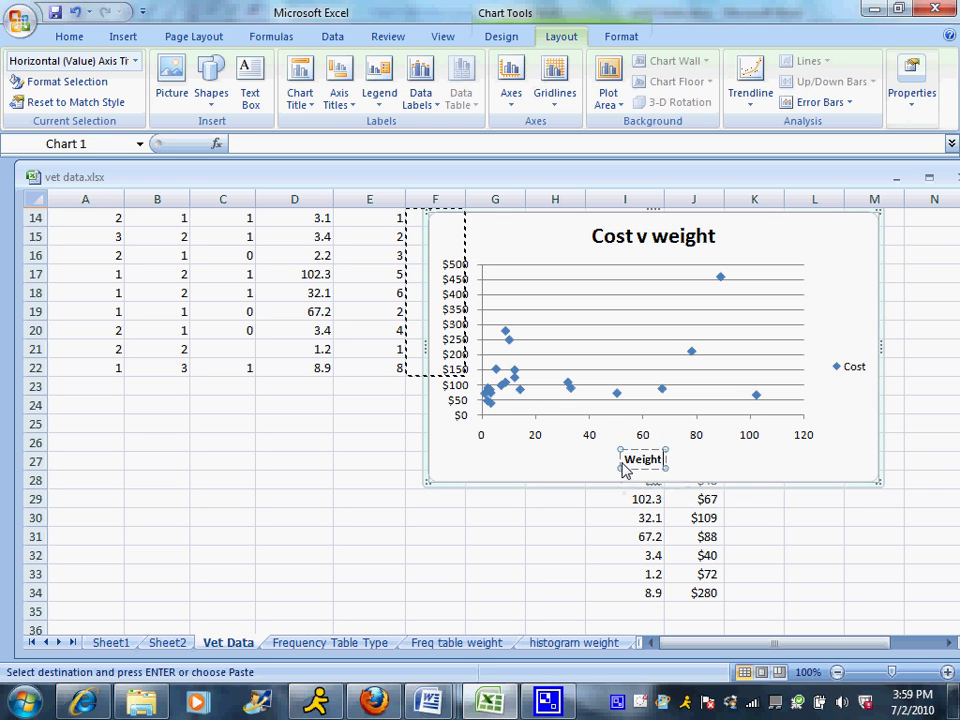
text( (pounds))
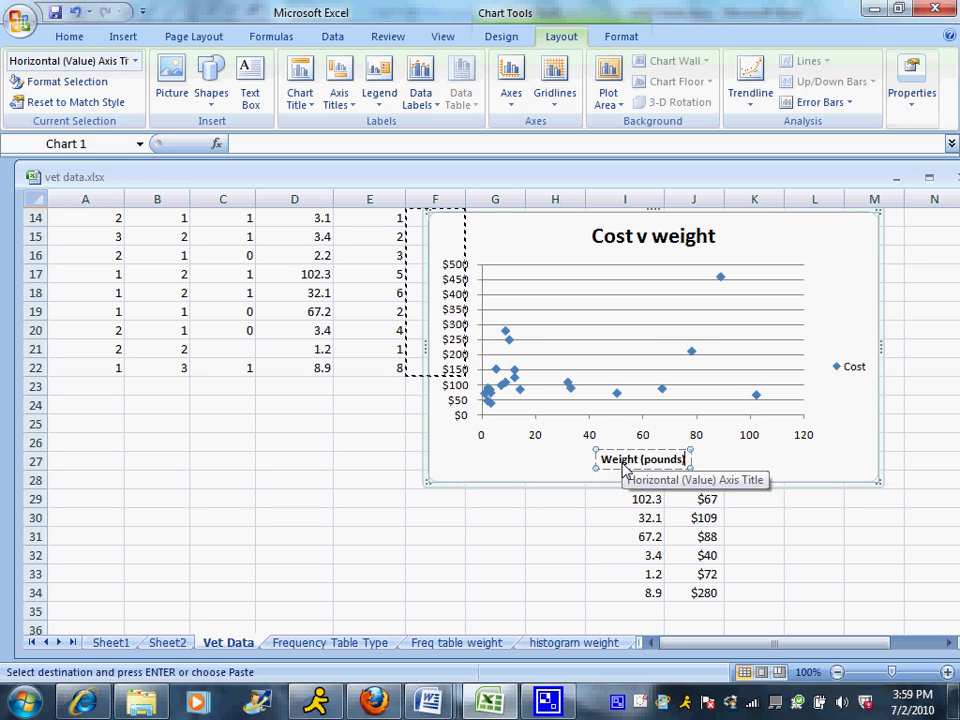
click(459, 405)
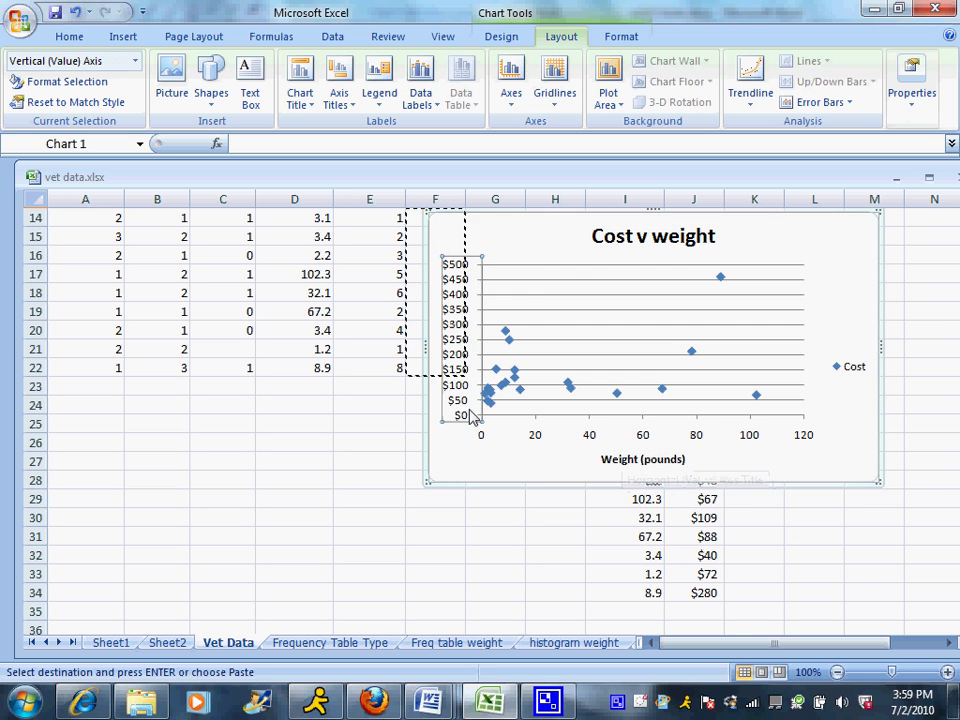
drag(573, 272, 635, 270)
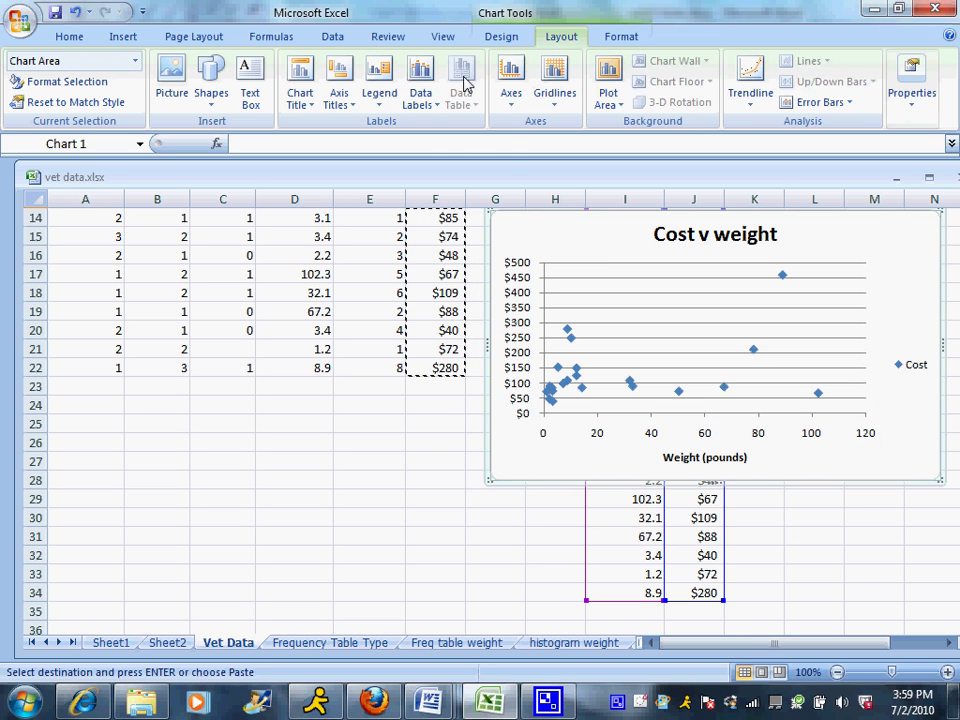
Step: Add the rotated title 'Cost ($)' to the vertical axis
click(338, 91)
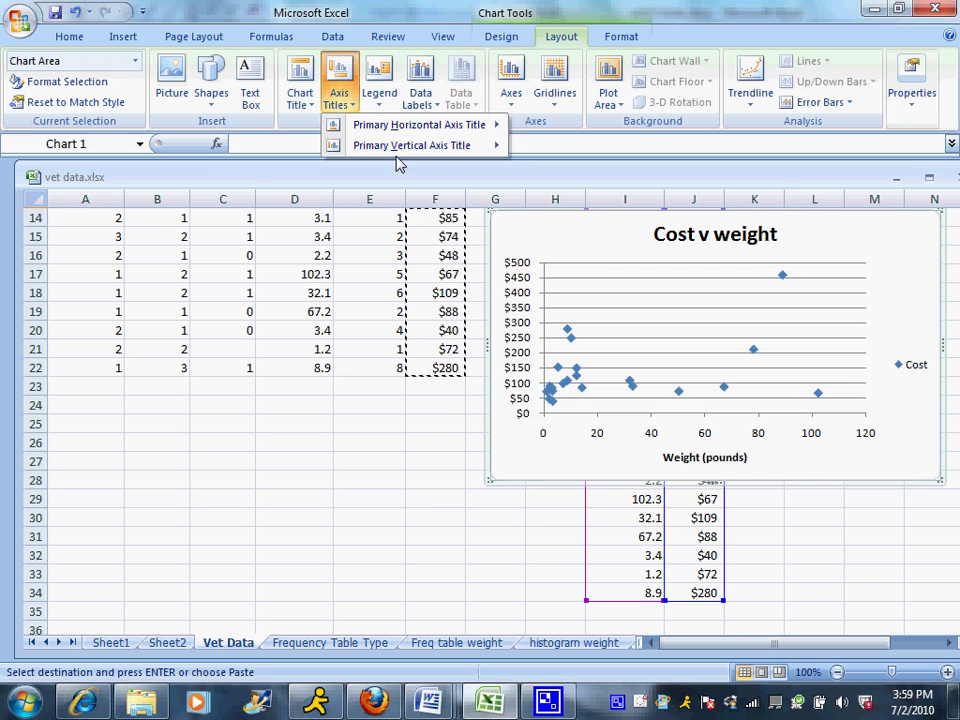
mouse_move(403, 150)
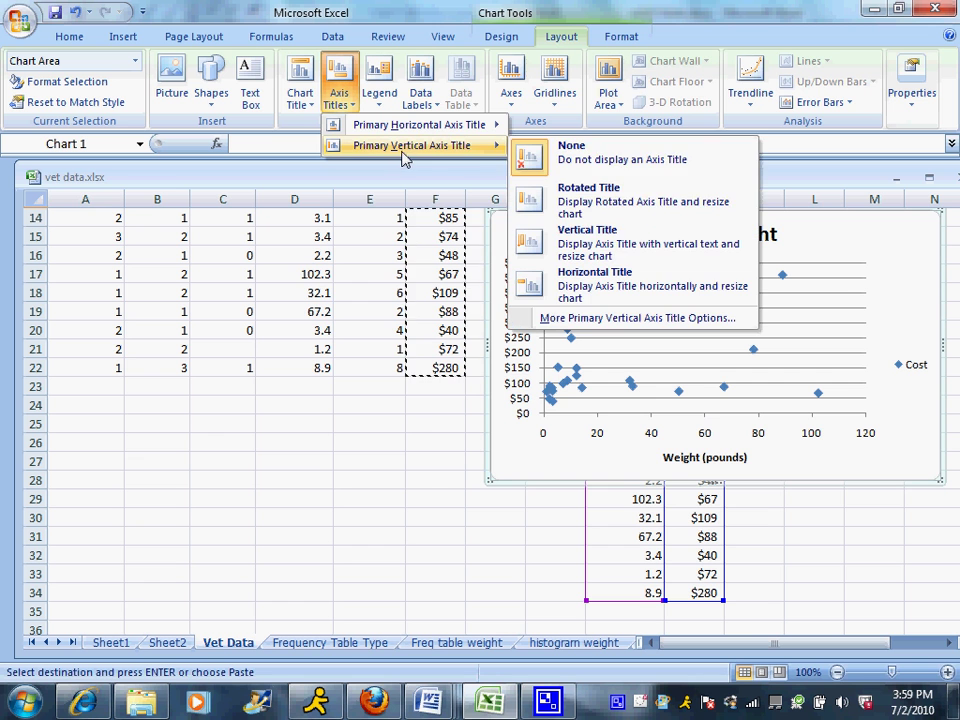
click(550, 200)
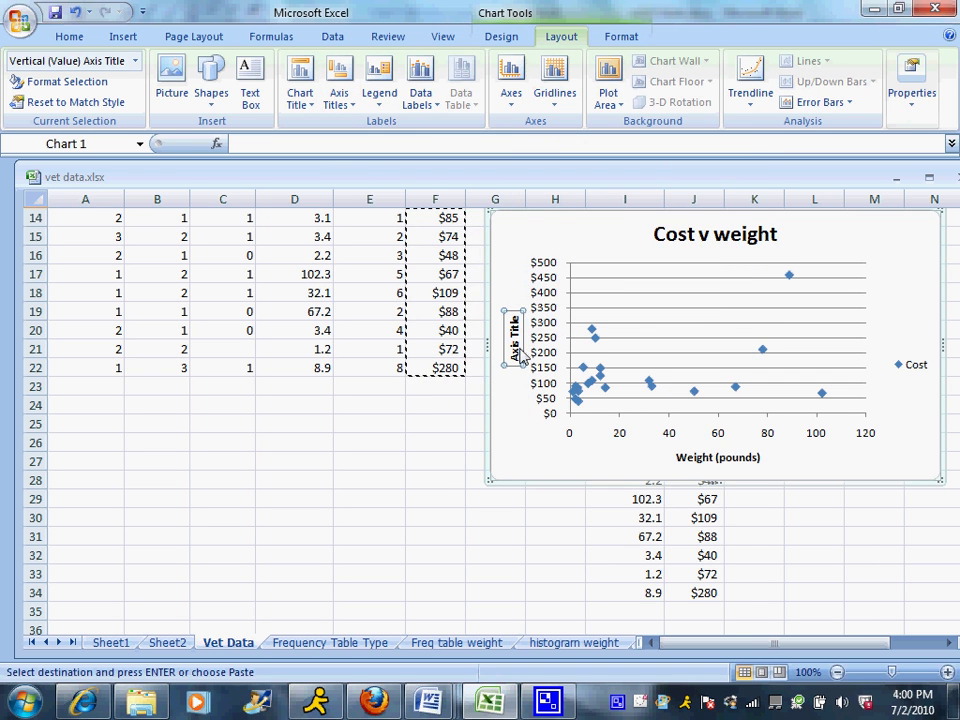
click(503, 145)
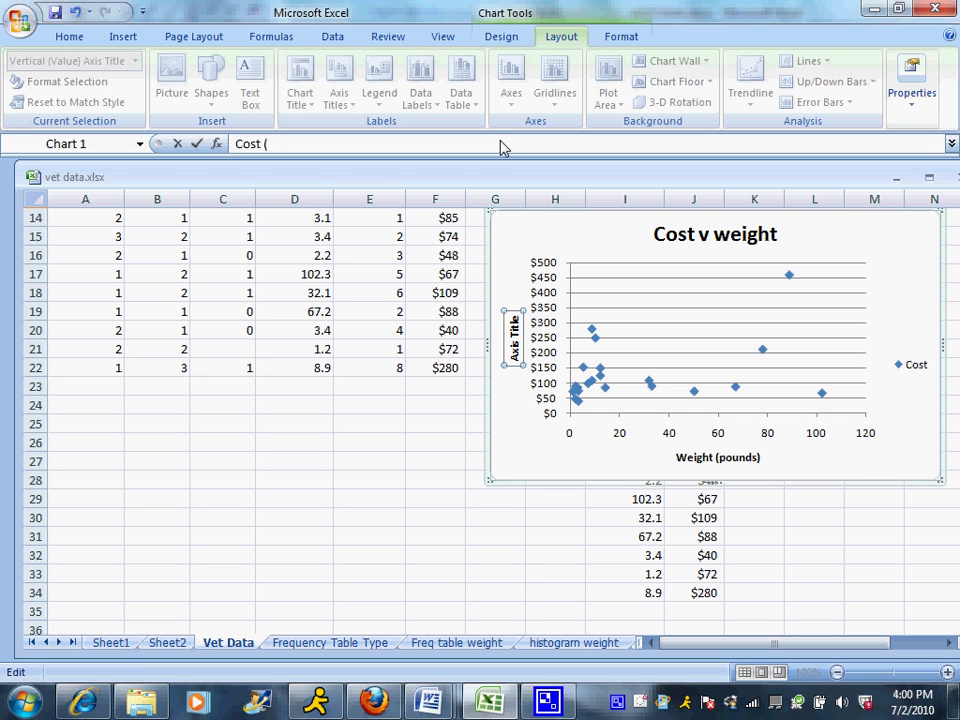
key(Return)
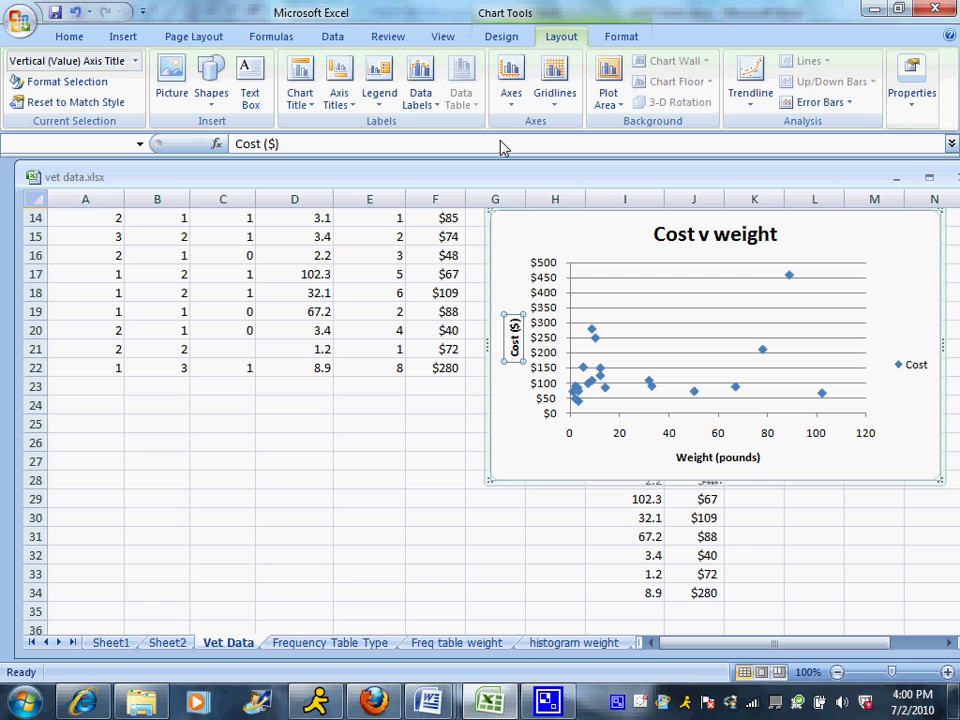
Step: Add a Linear trendline to the Cost series, shown in the legend as 'Linear (Cost)'
click(750, 70)
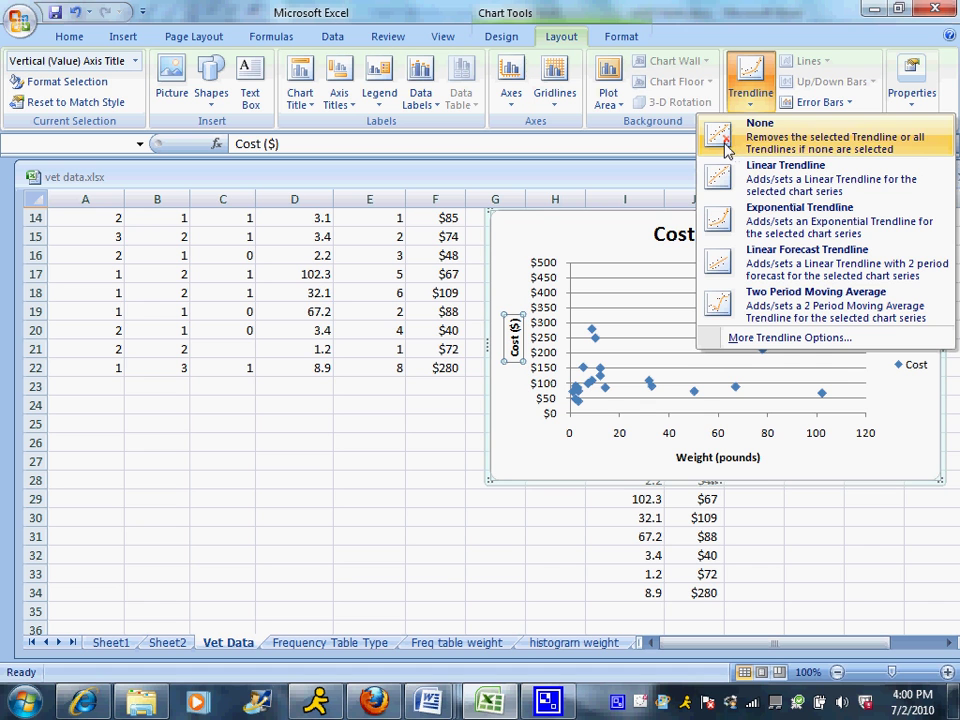
click(753, 188)
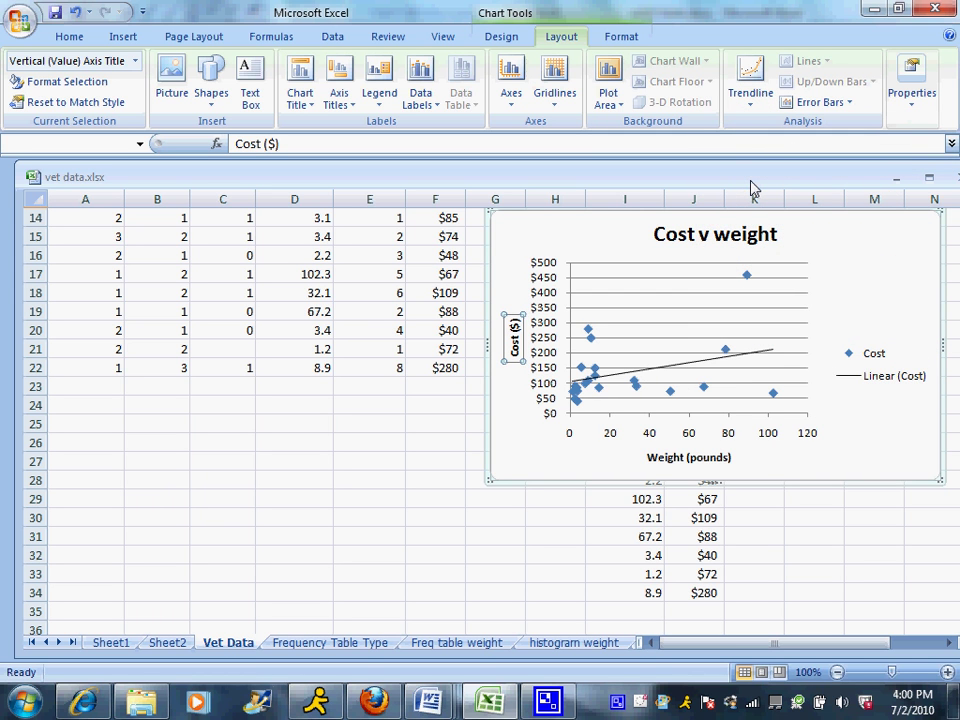
click(690, 367)
click(687, 364)
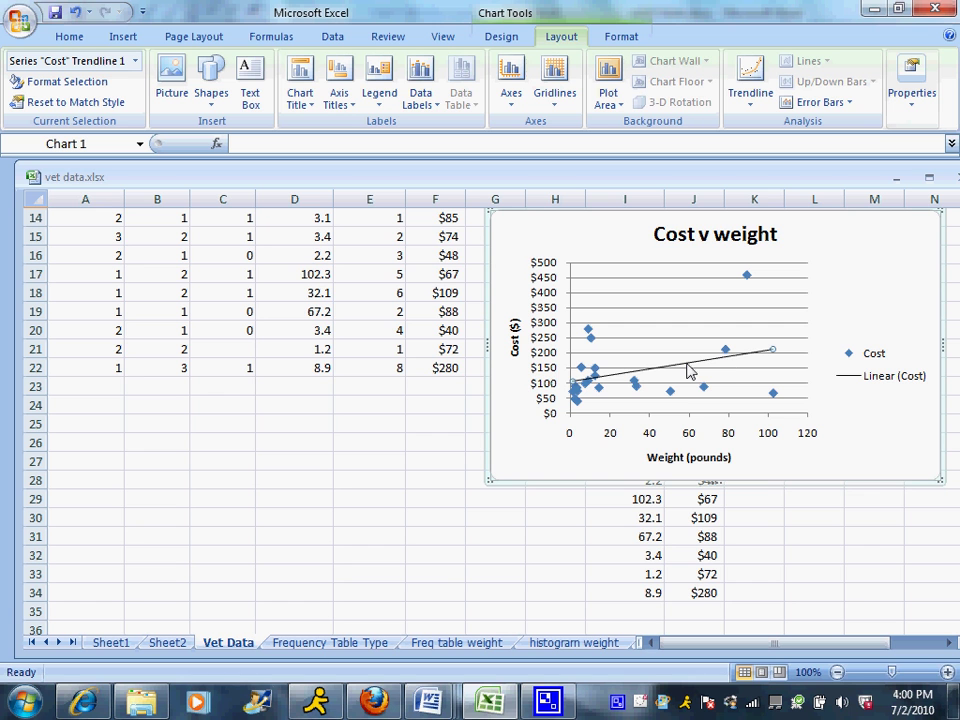
click(718, 386)
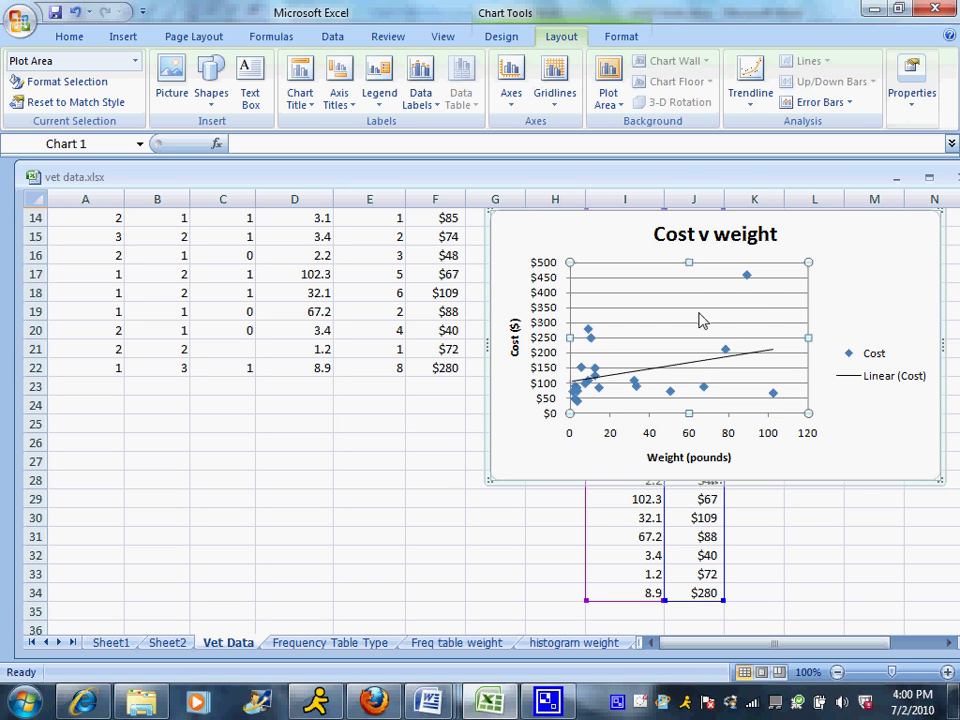
click(750, 80)
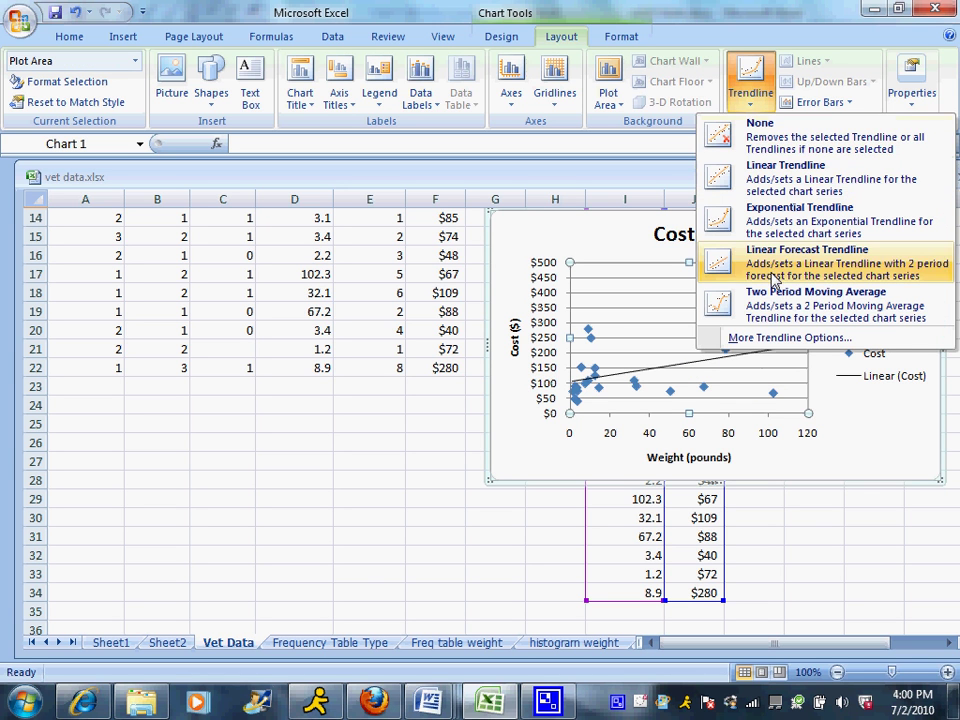
click(742, 353)
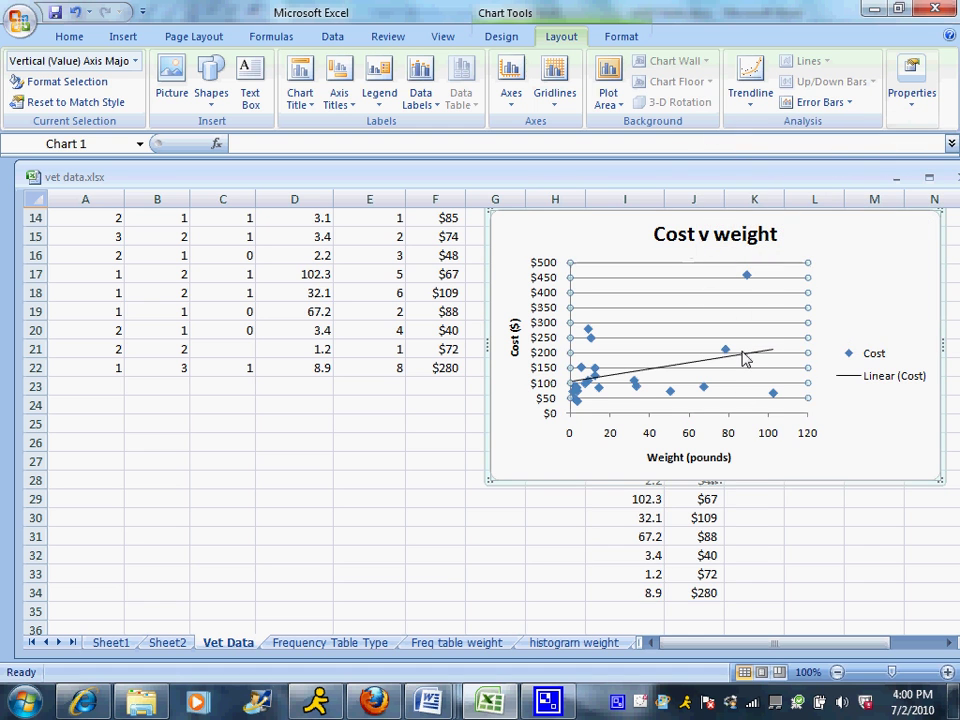
right_click(744, 360)
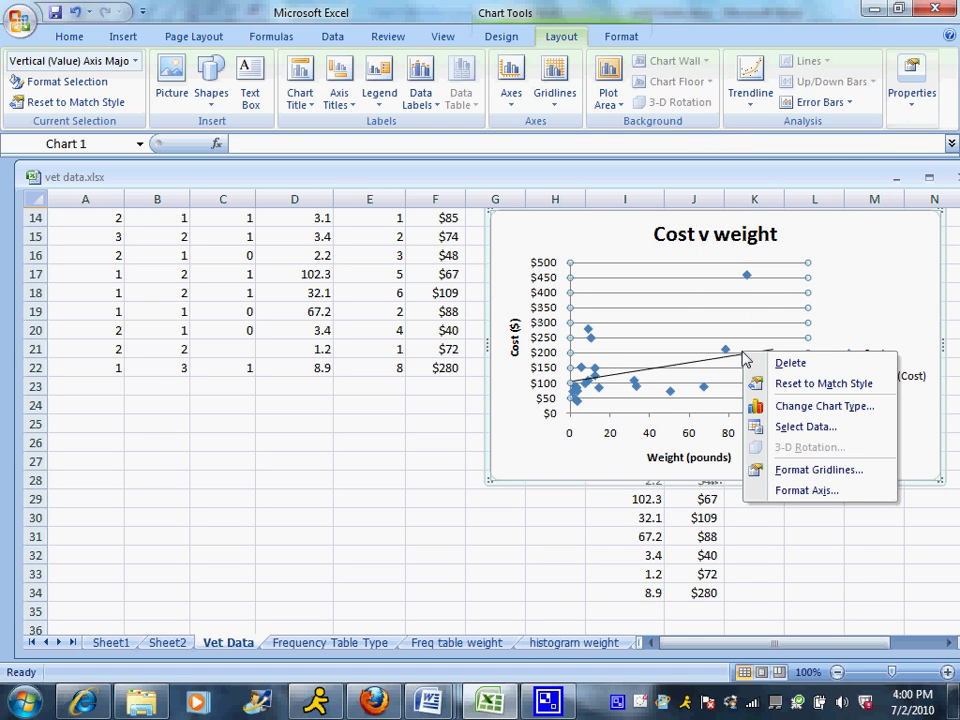
click(692, 370)
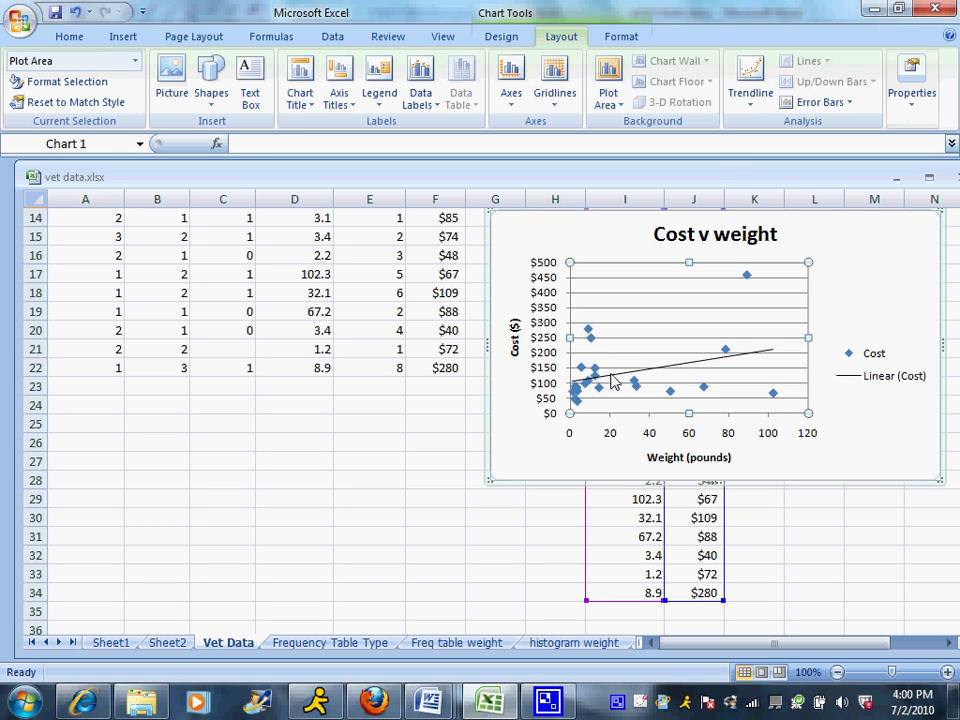
Step: Display the trendline equation and R² value, and drag them up near the chart title
click(756, 80)
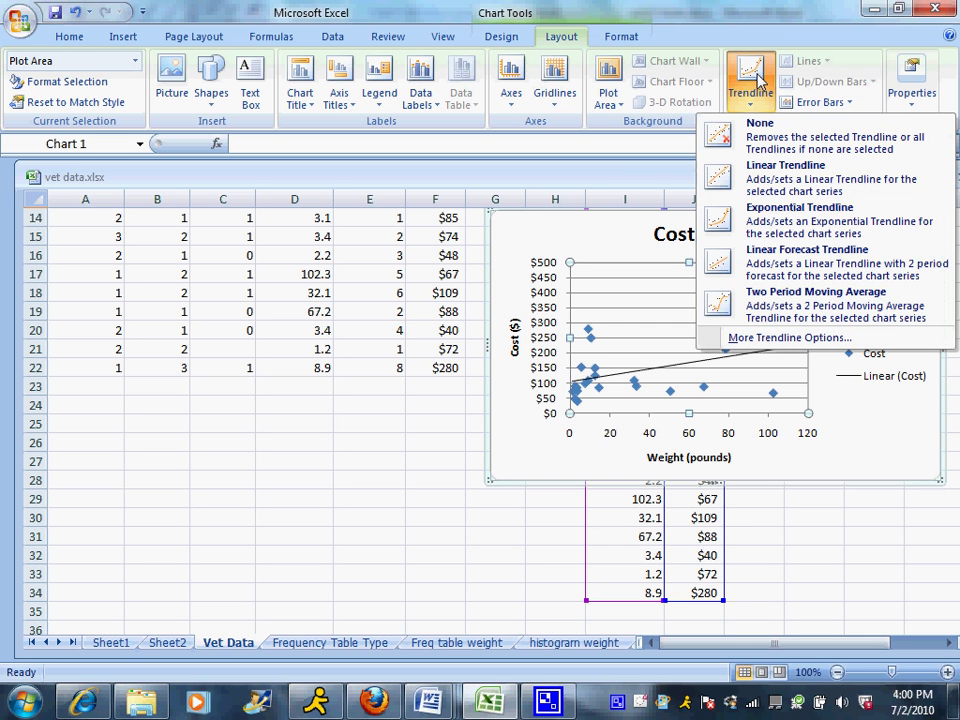
click(803, 337)
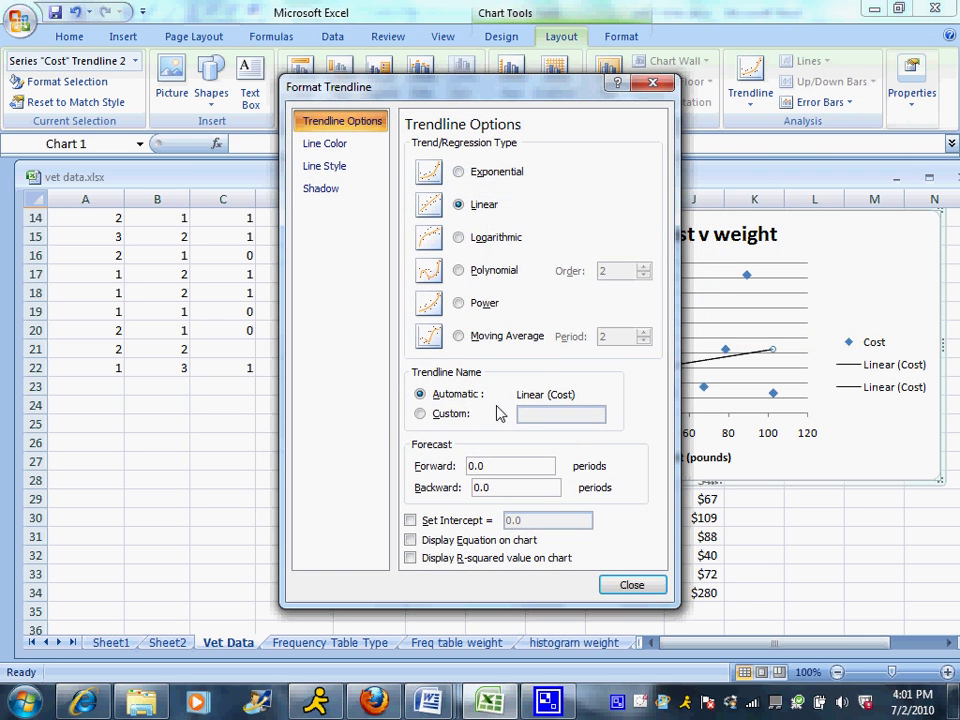
click(413, 541)
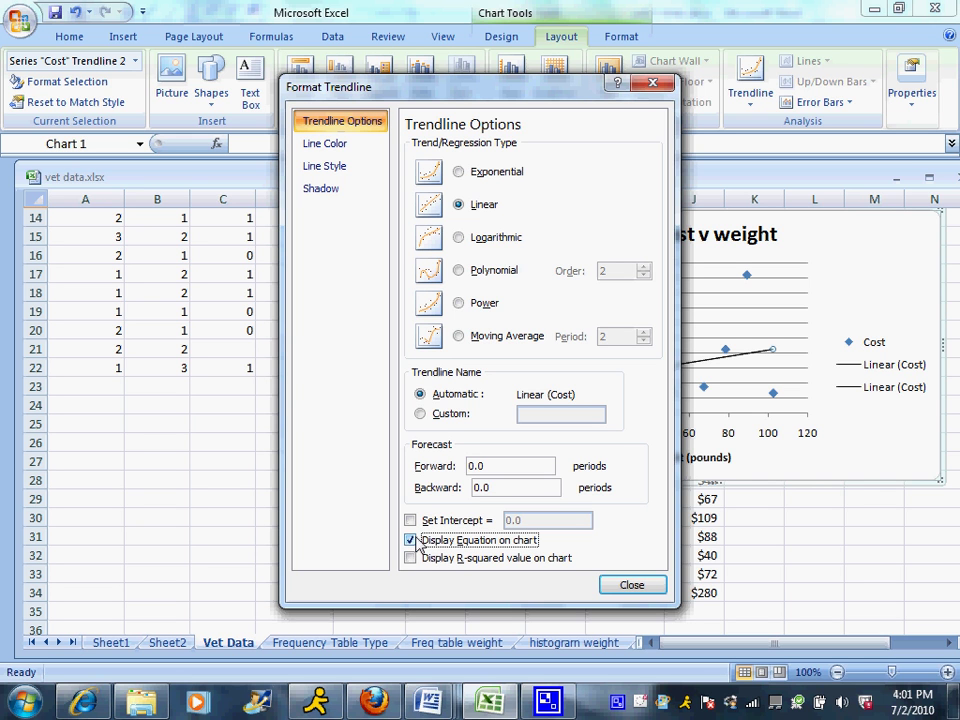
click(410, 560)
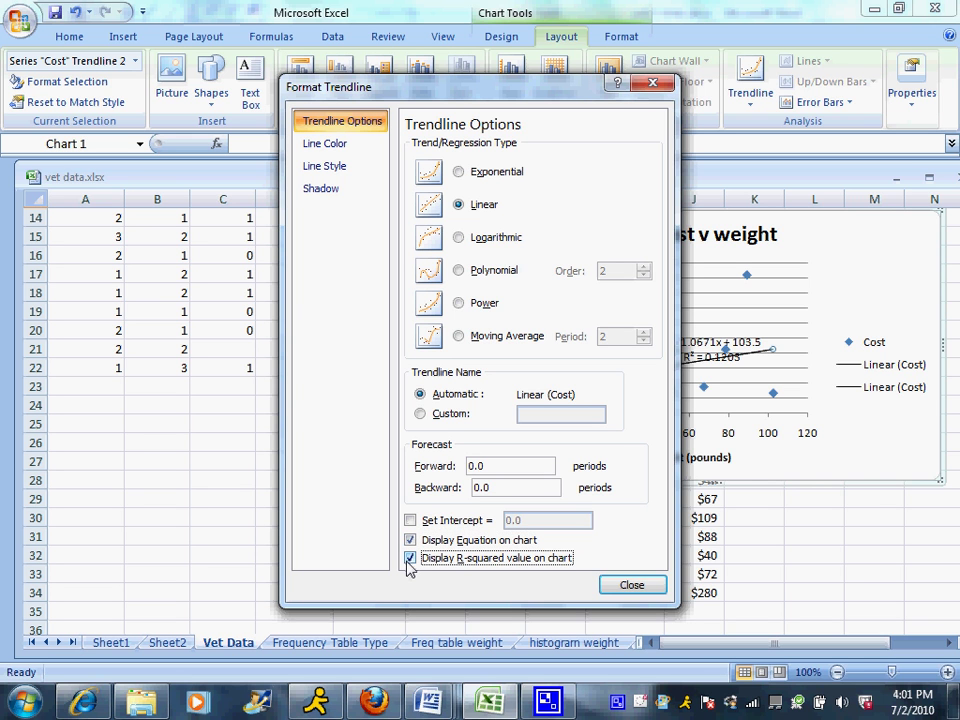
click(630, 586)
drag(702, 355, 645, 283)
click(634, 330)
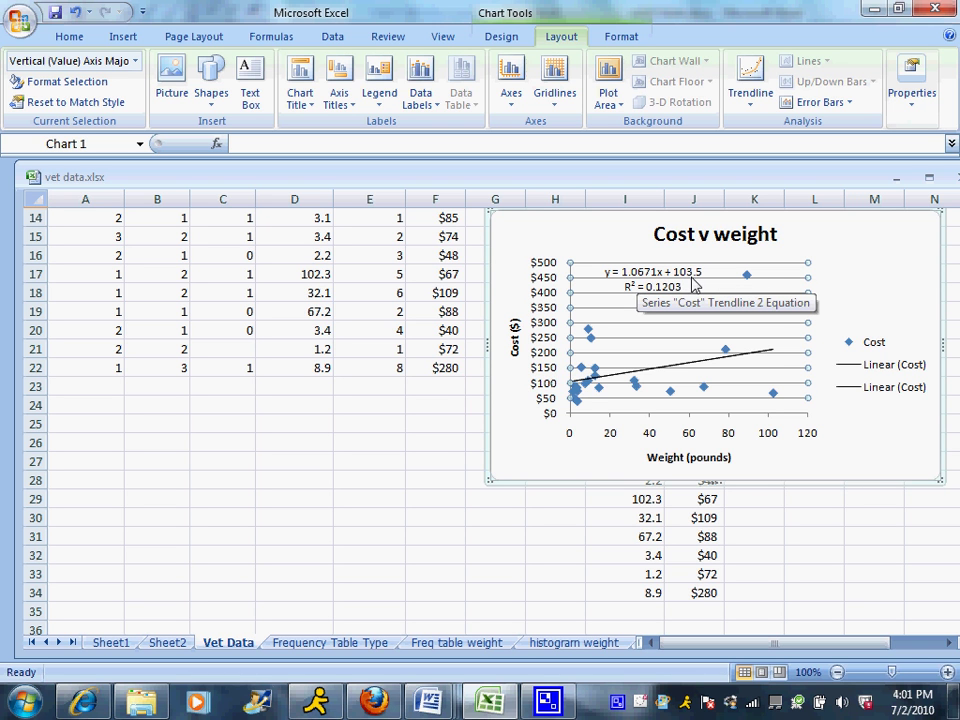
scroll(697, 285, up, 3)
click(705, 467)
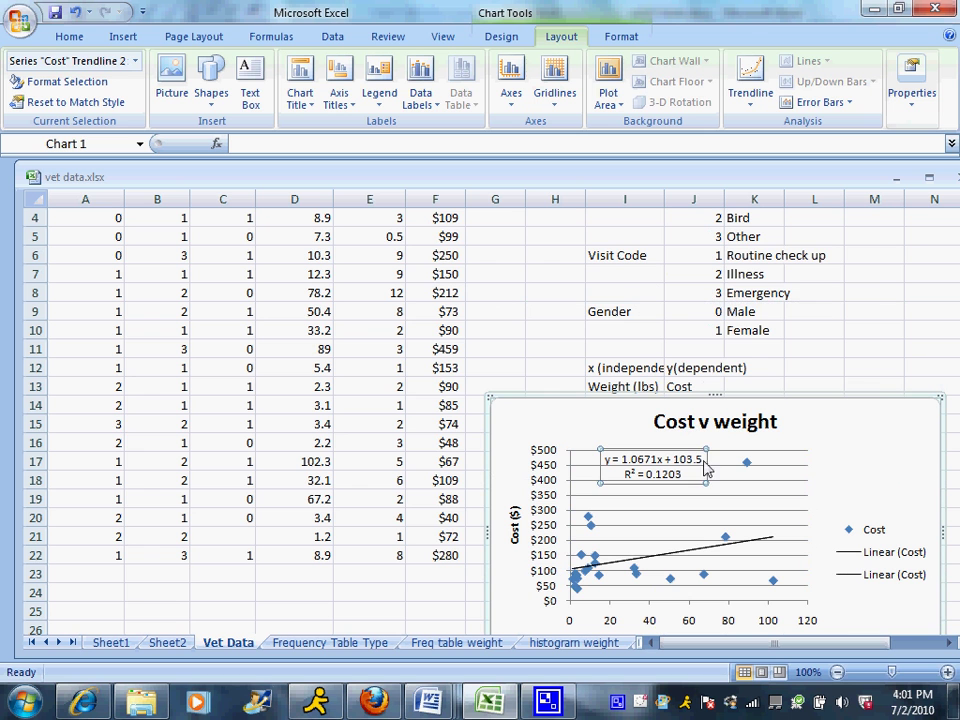
click(884, 468)
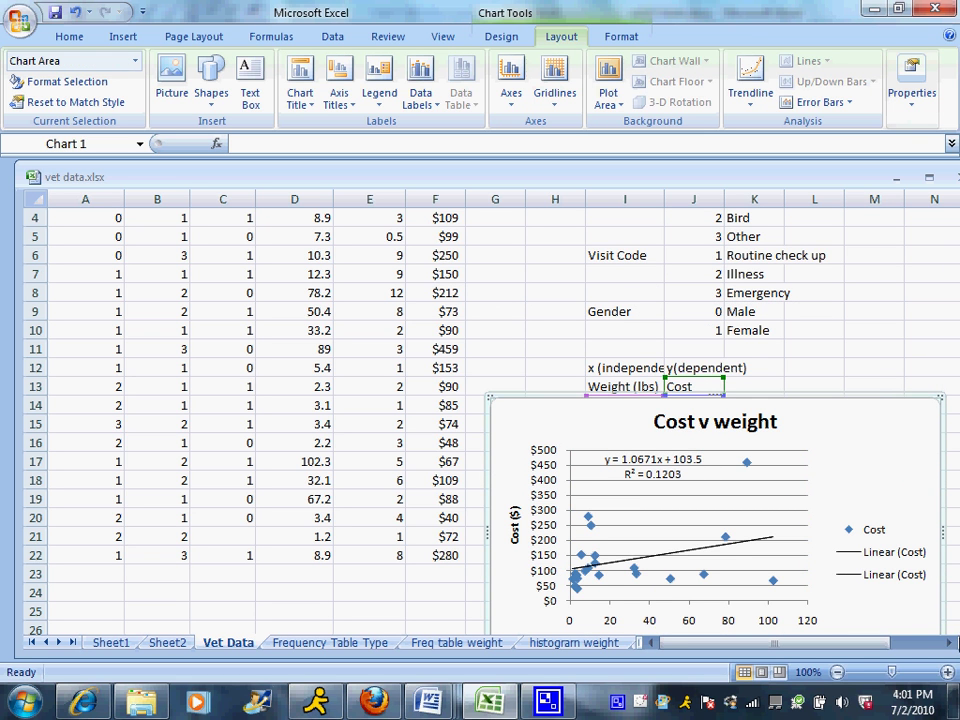
drag(958, 601, 957, 551)
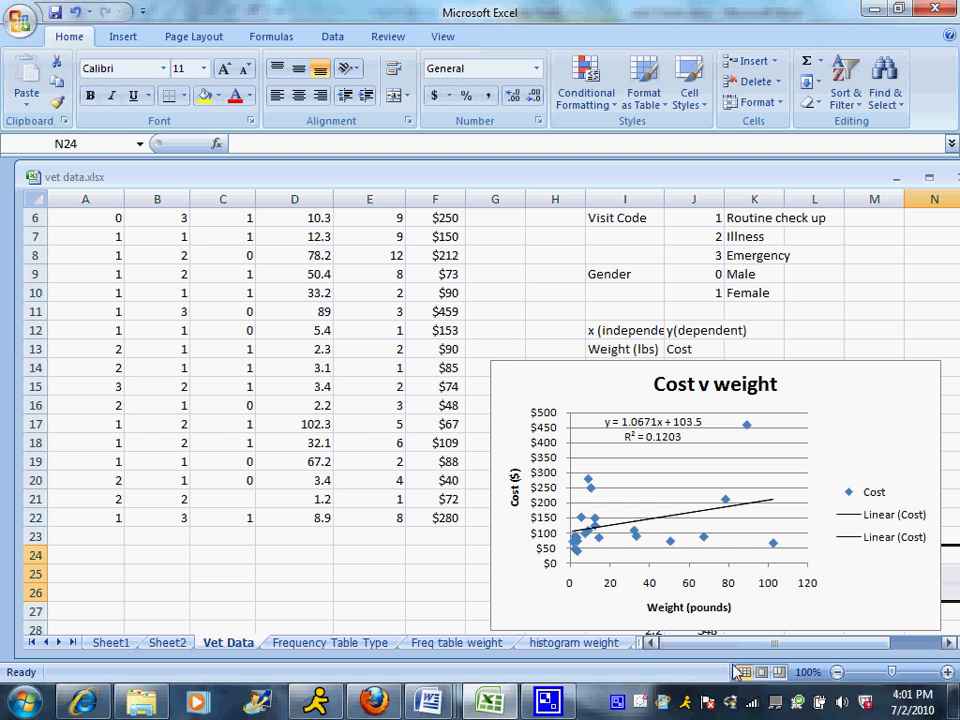
Step: Switch to unit 5 hints.docx and copy its blank Slope/Y-intercept/Equation/r² summary table
click(445, 705)
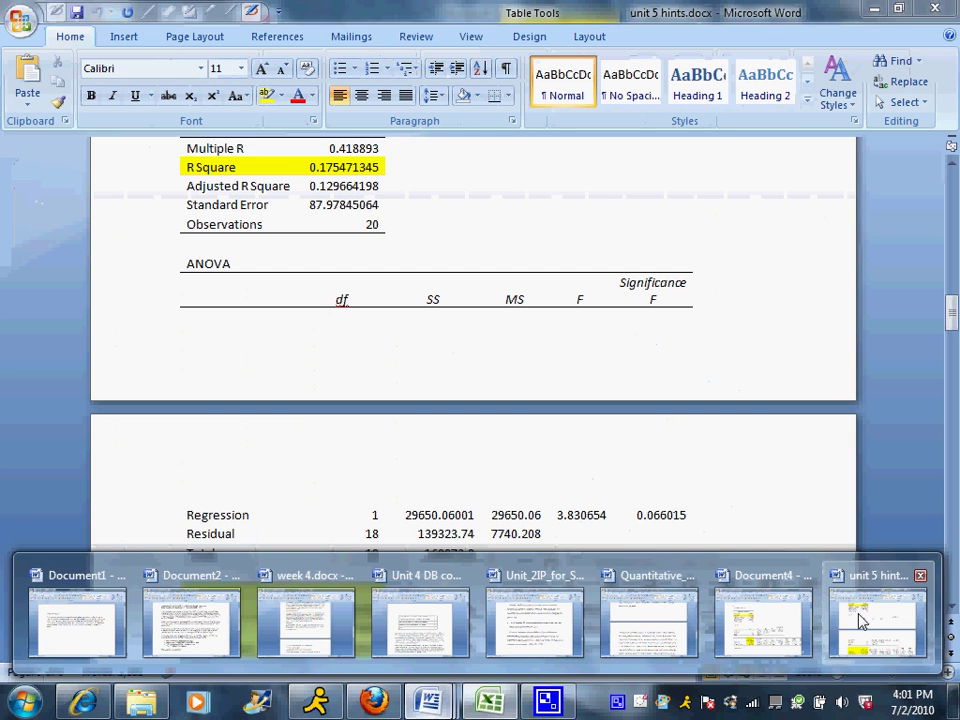
click(858, 620)
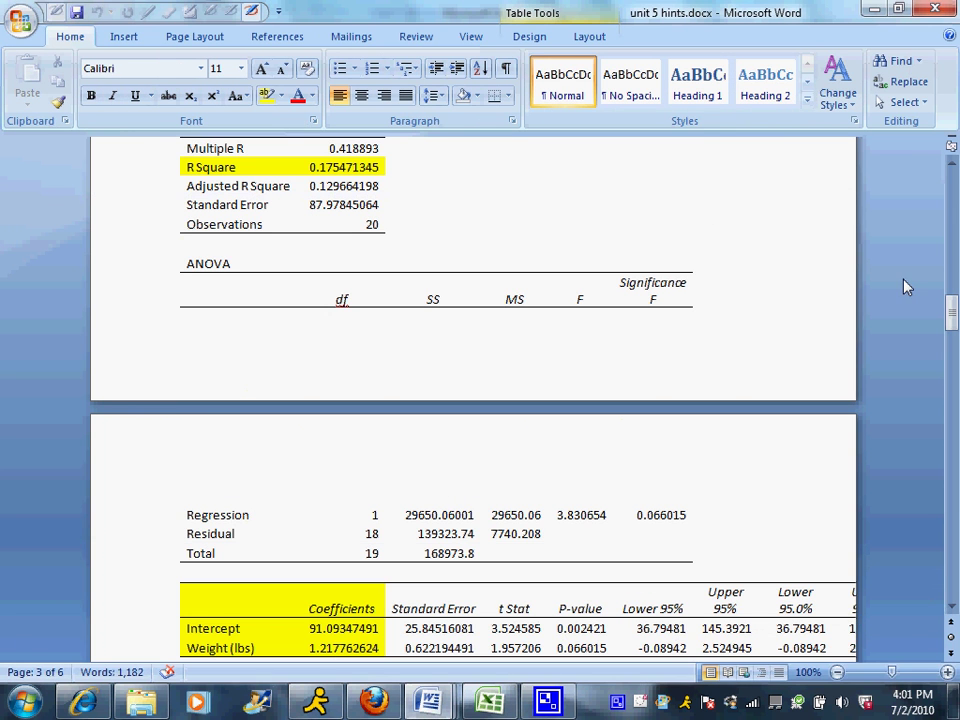
drag(953, 315, 944, 380)
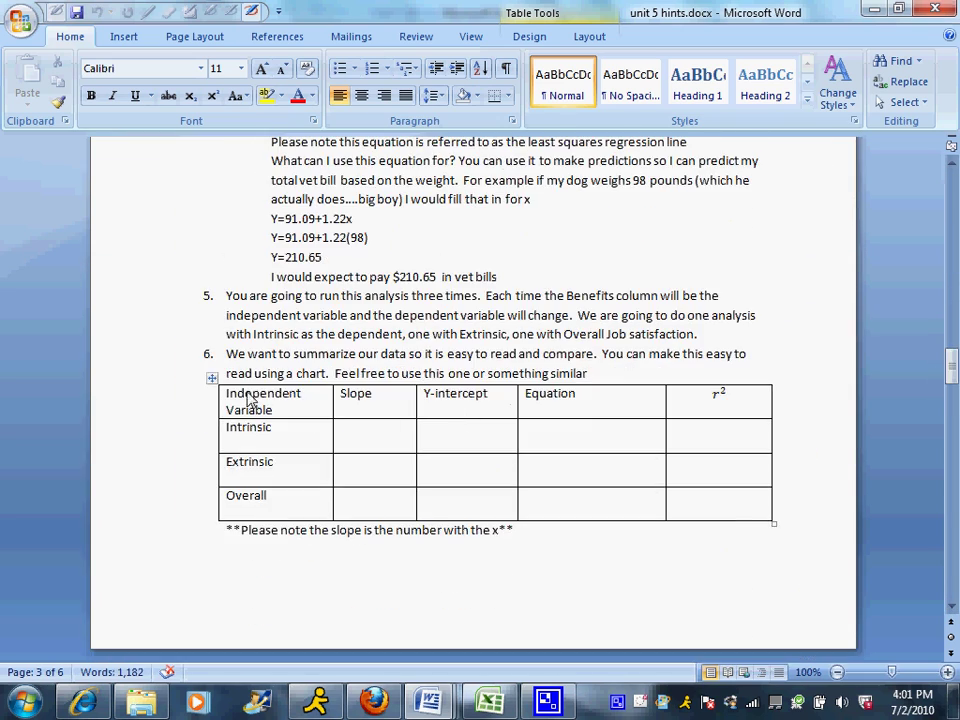
drag(233, 402, 672, 505)
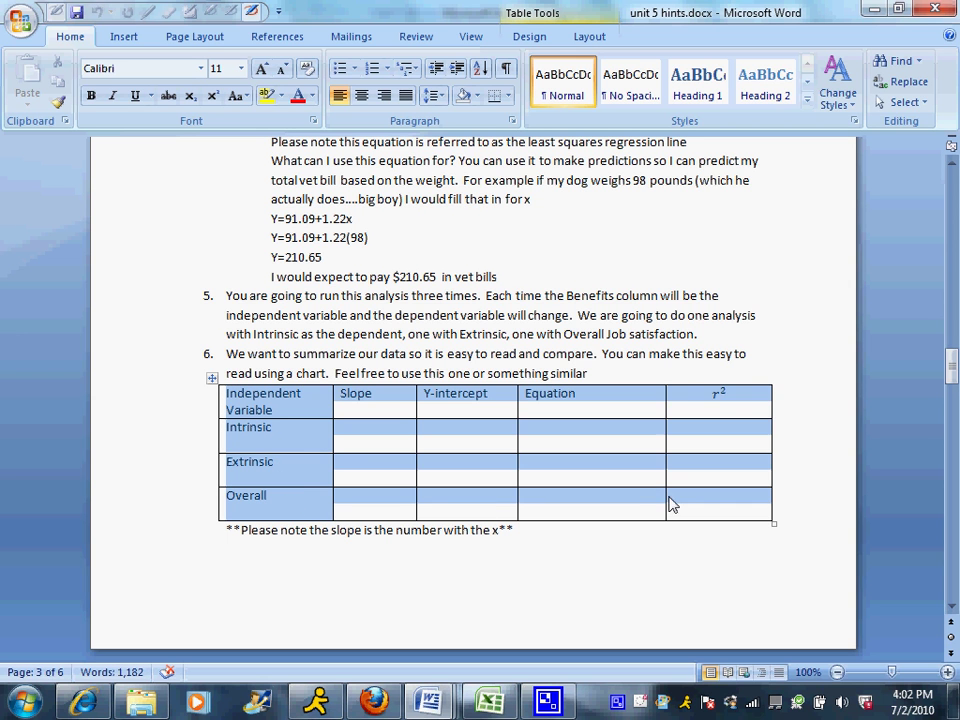
right_click(640, 449)
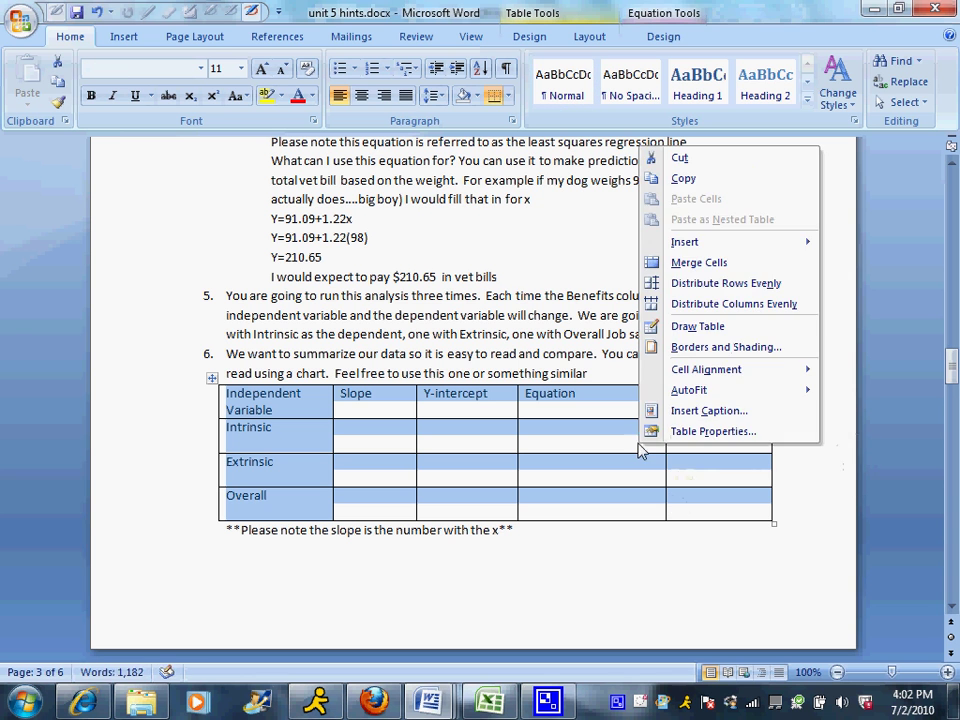
click(705, 184)
Step: Paste the summary table into Document4 below the y=103.5+1.07x equation line
click(428, 700)
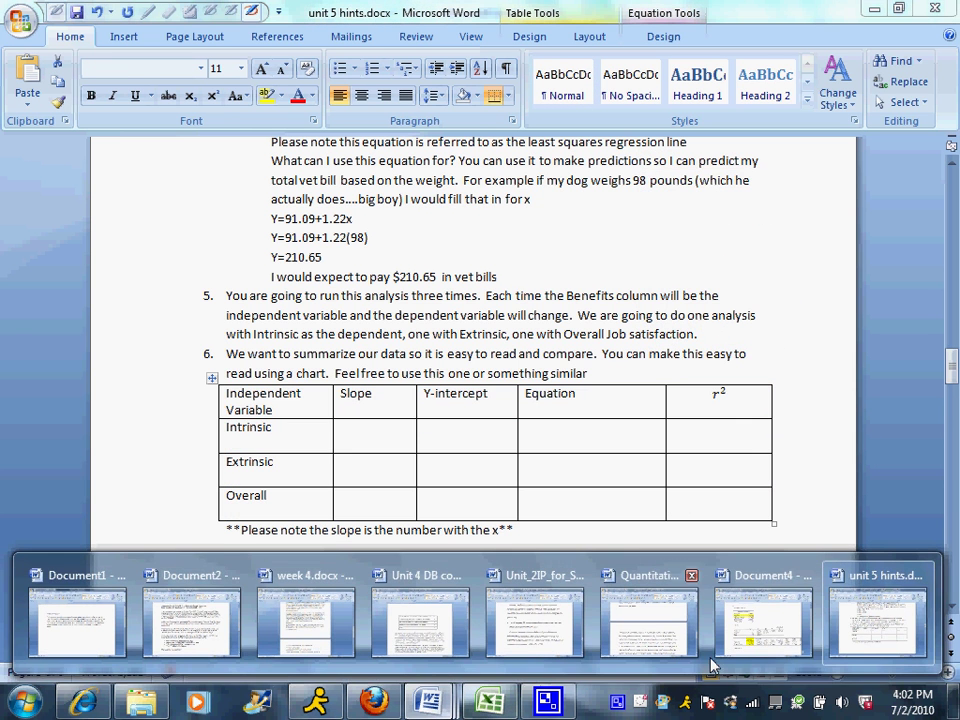
click(757, 632)
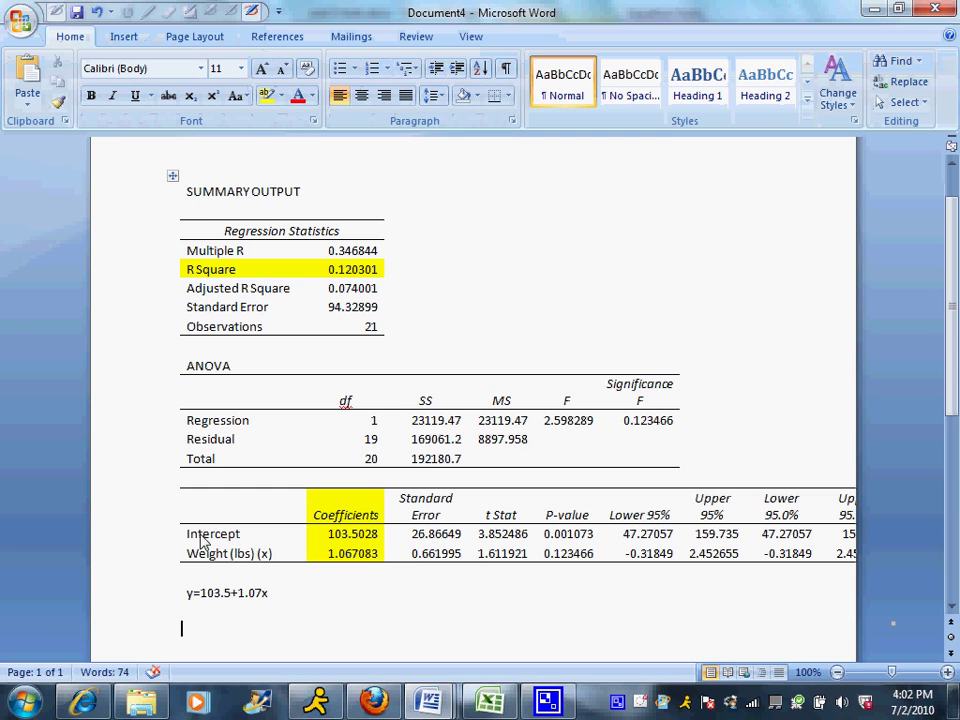
right_click(188, 628)
click(251, 422)
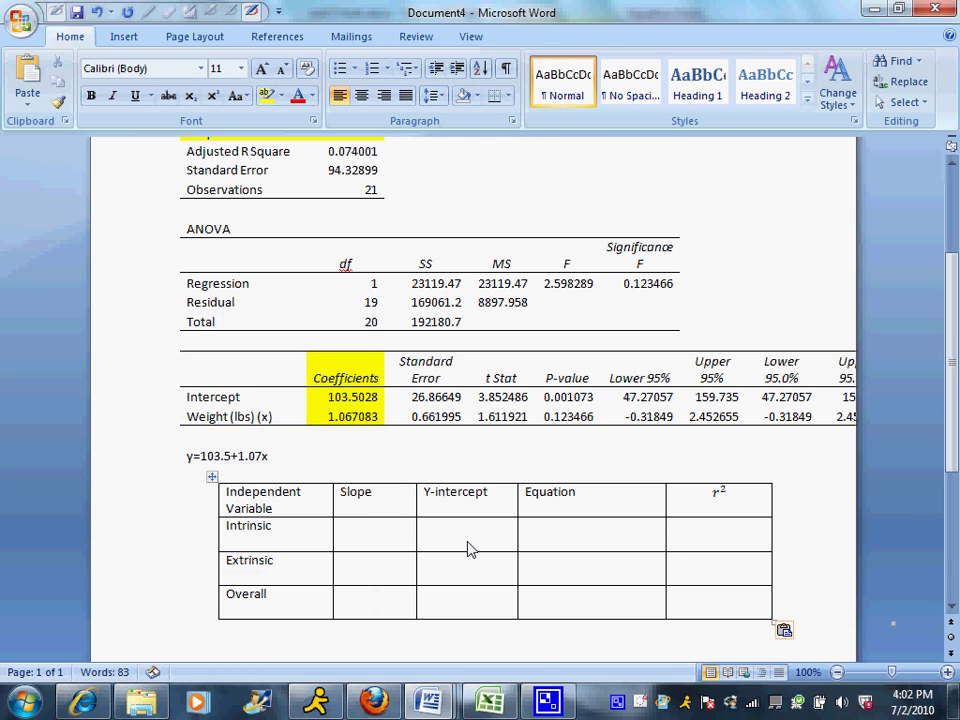
Step: Select the slope 1.067083 and equation line while moving through the Intrinsic table cells
click(396, 546)
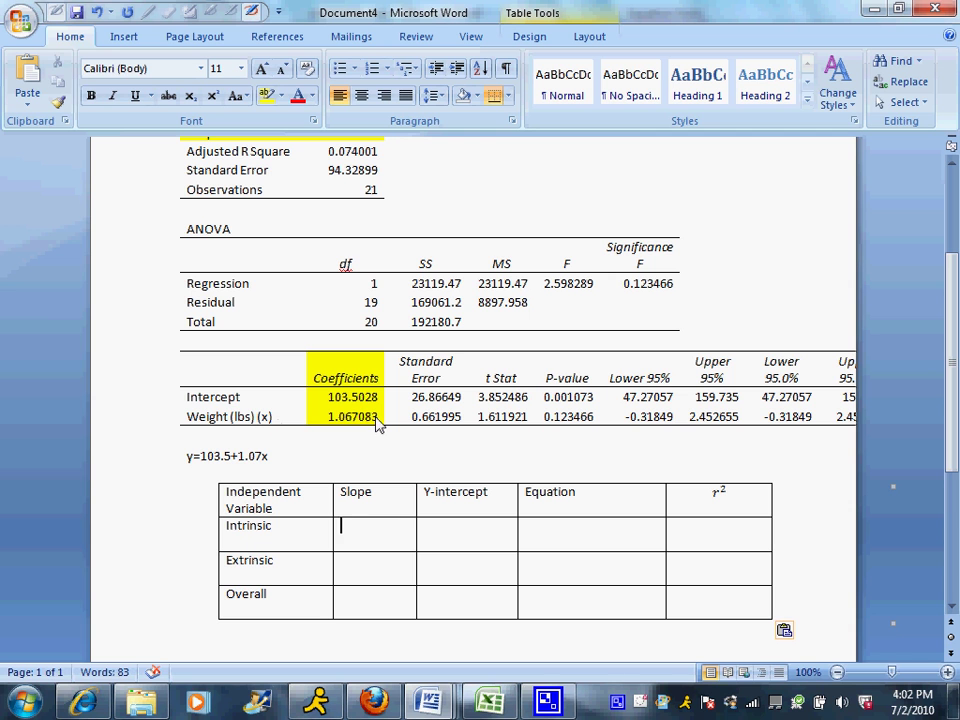
drag(379, 419, 311, 422)
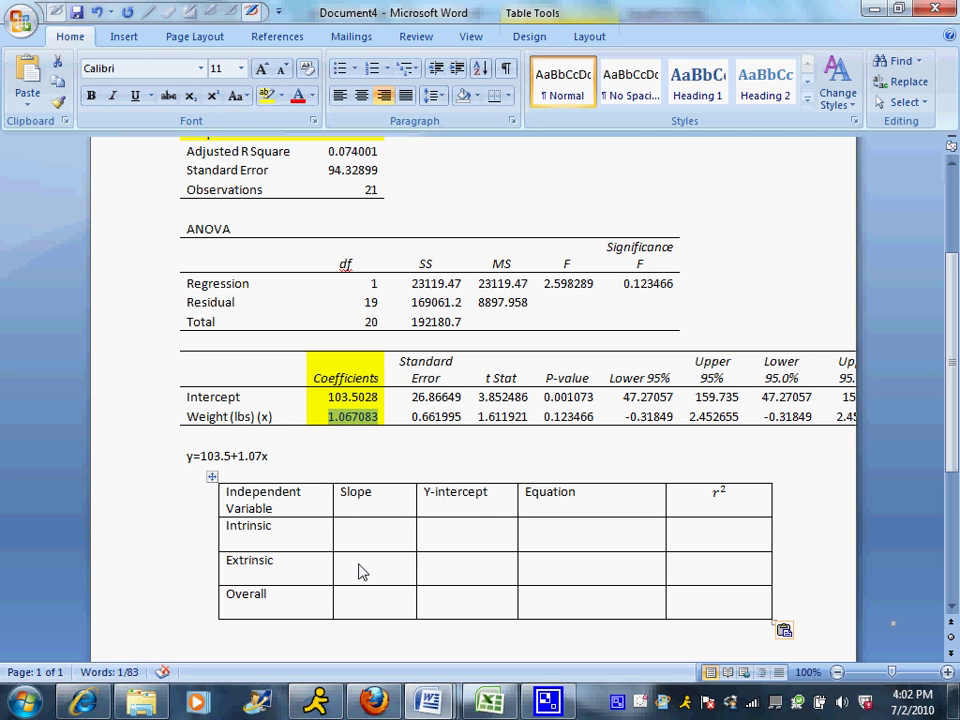
click(426, 535)
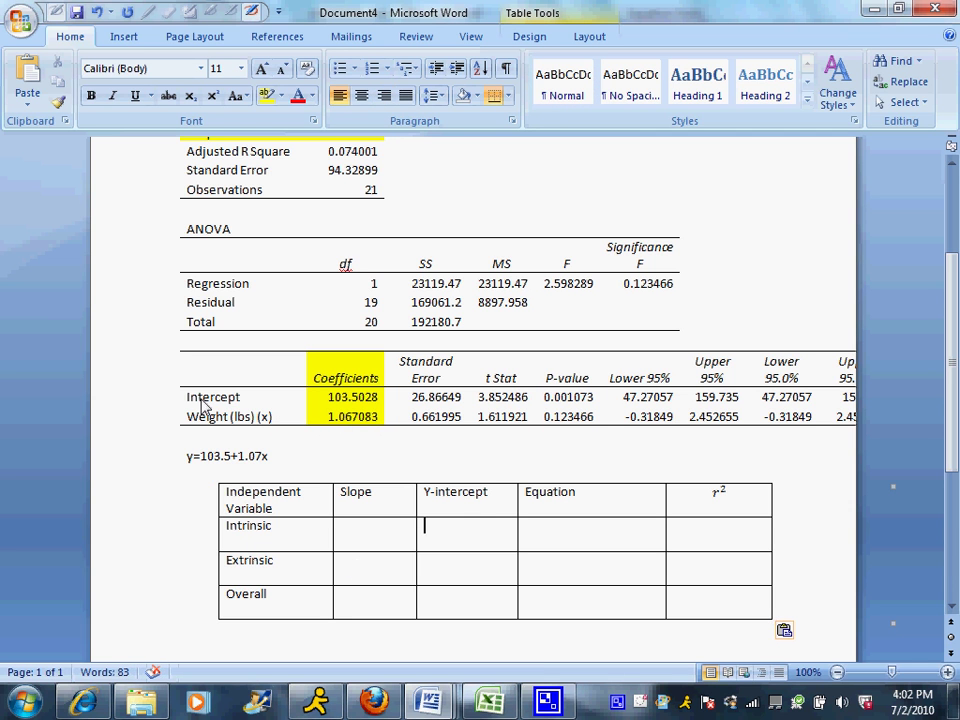
click(267, 456)
drag(267, 456, 186, 462)
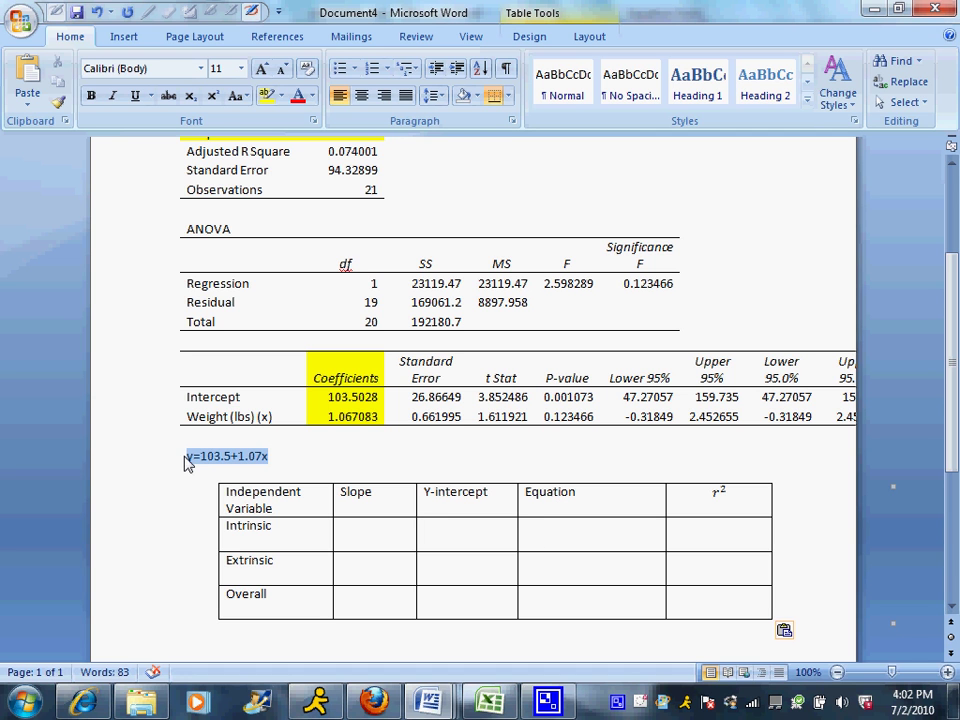
click(577, 538)
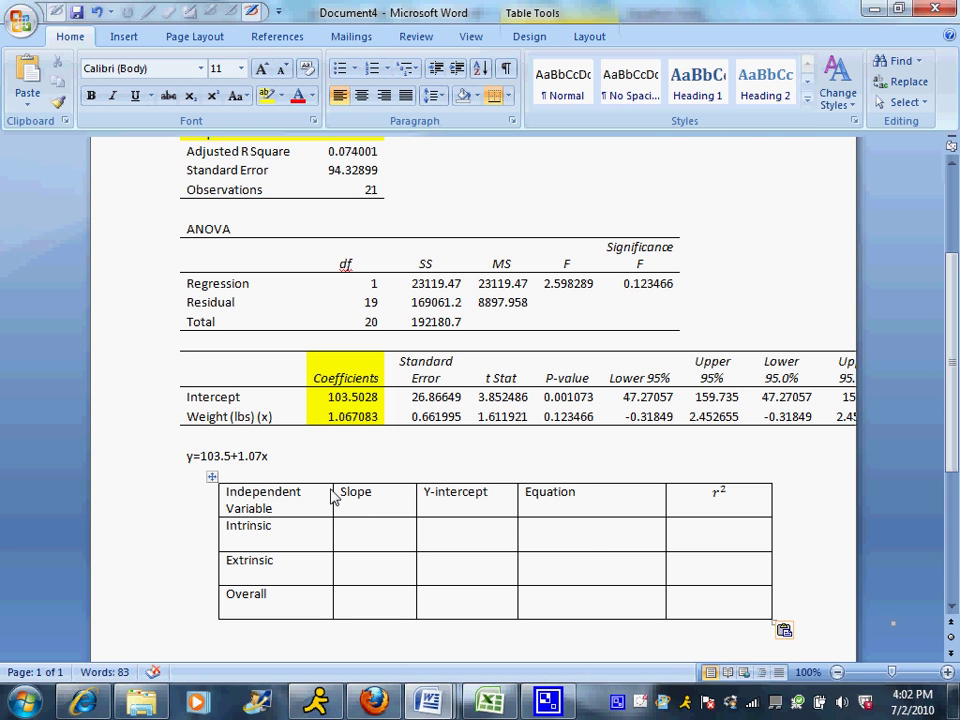
click(270, 462)
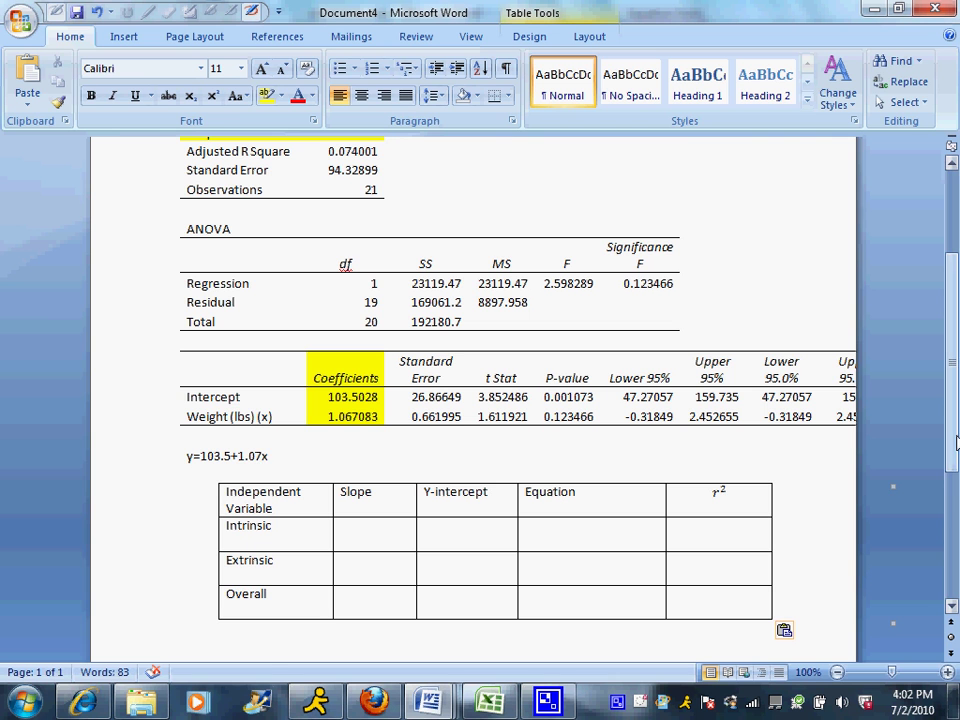
click(746, 536)
drag(952, 428, 955, 356)
click(338, 285)
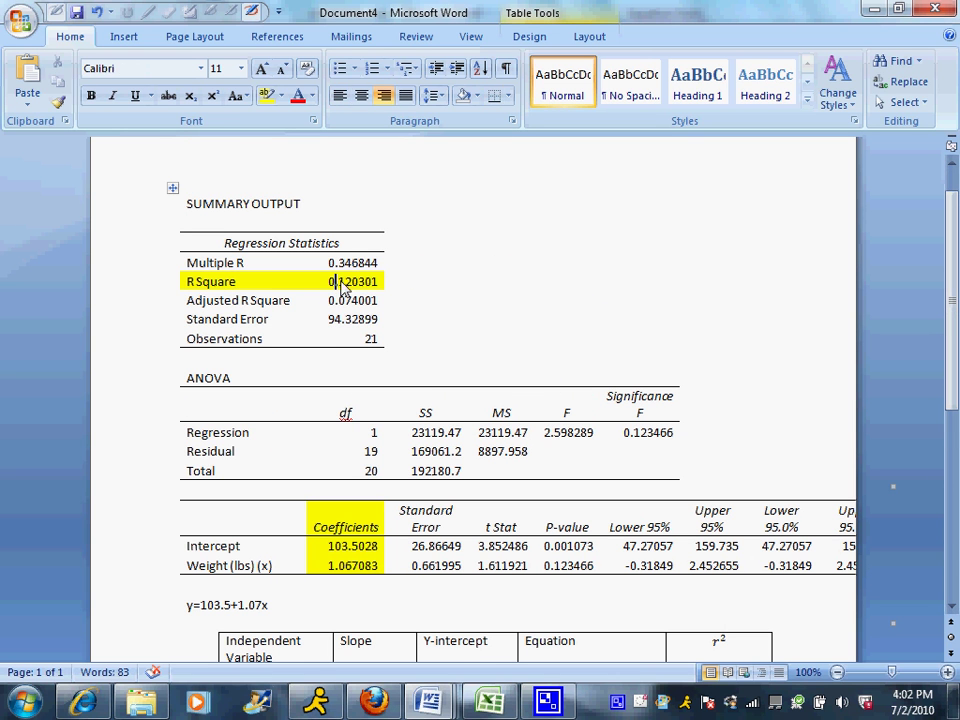
scroll(948, 369, down, 2)
scroll(948, 369, down, 2)
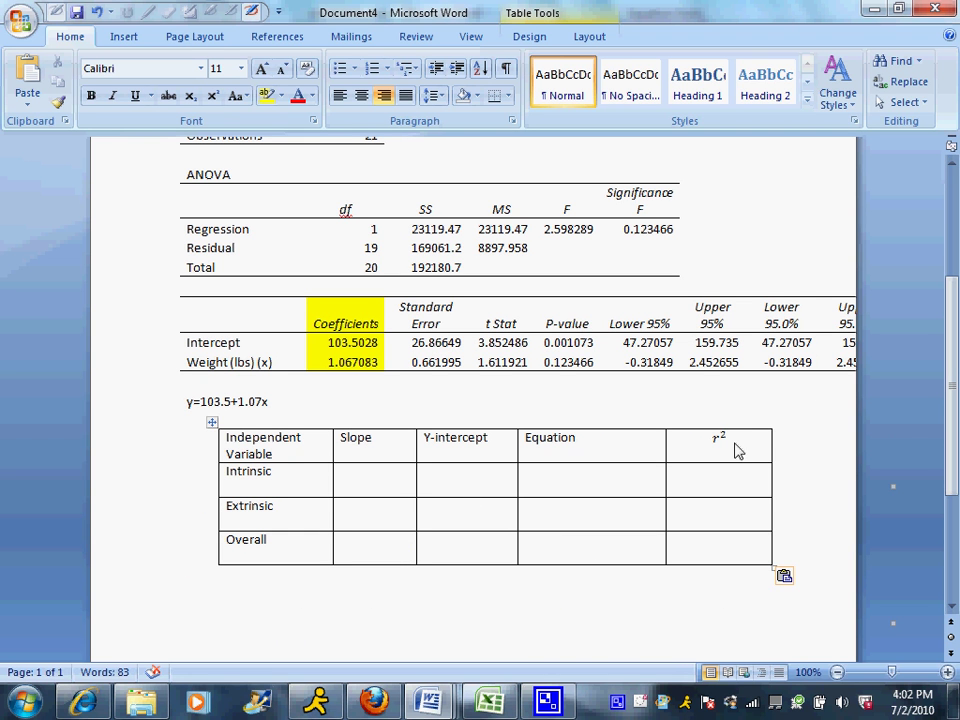
mouse_move(548, 700)
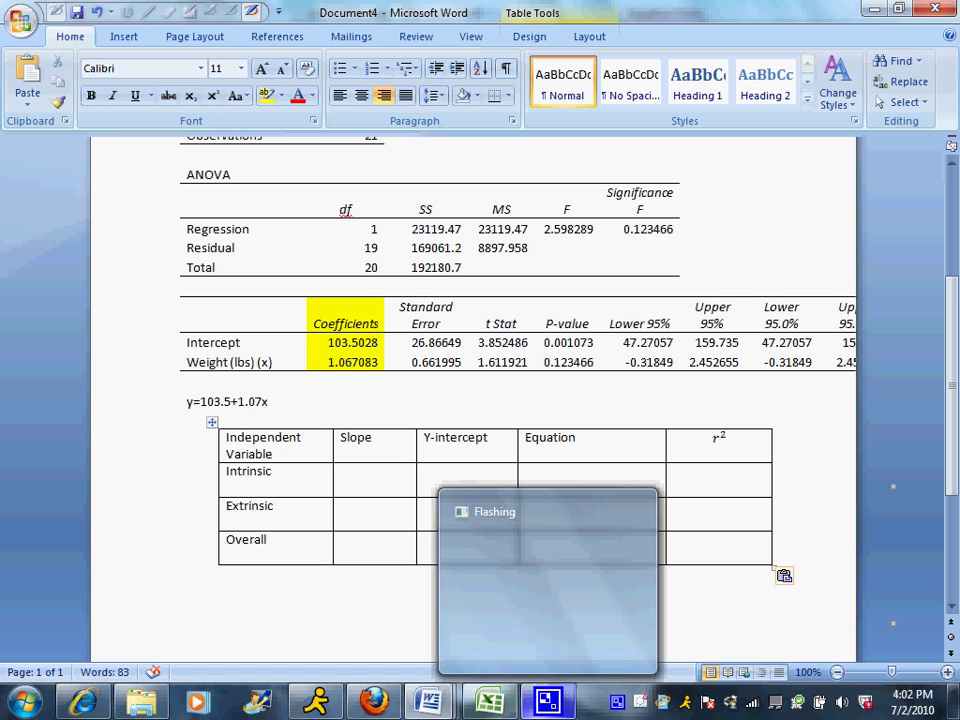